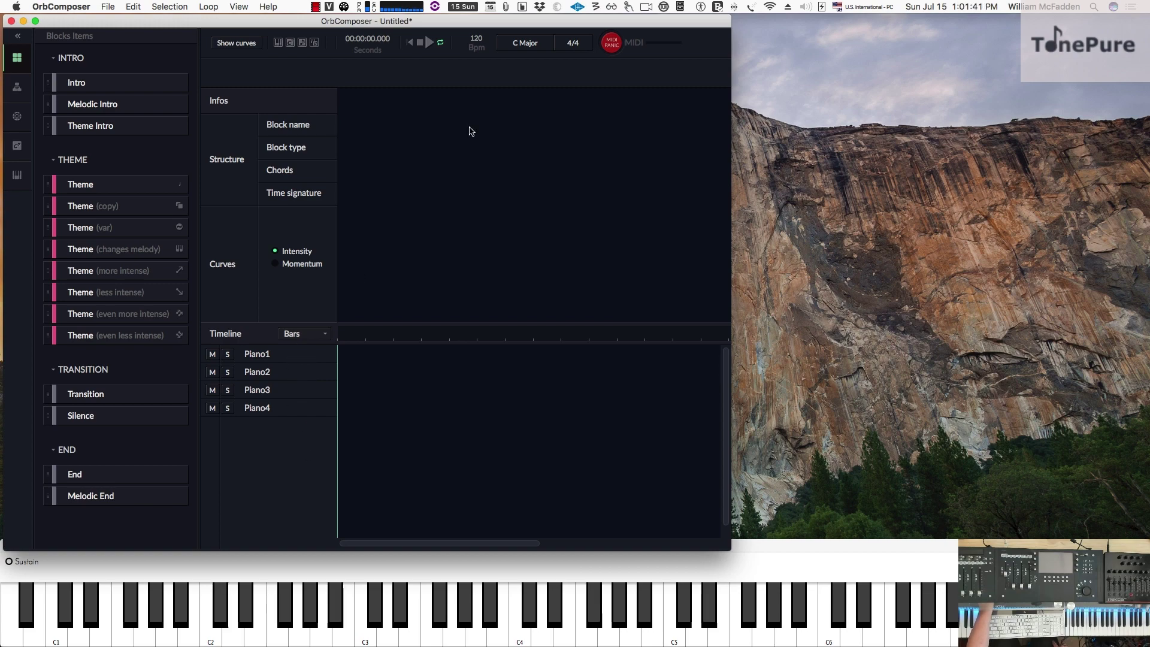
# Set the project tempo to 70 BPM and add a plain Theme block to the composition
pyautogui.doubleClick(479, 37)
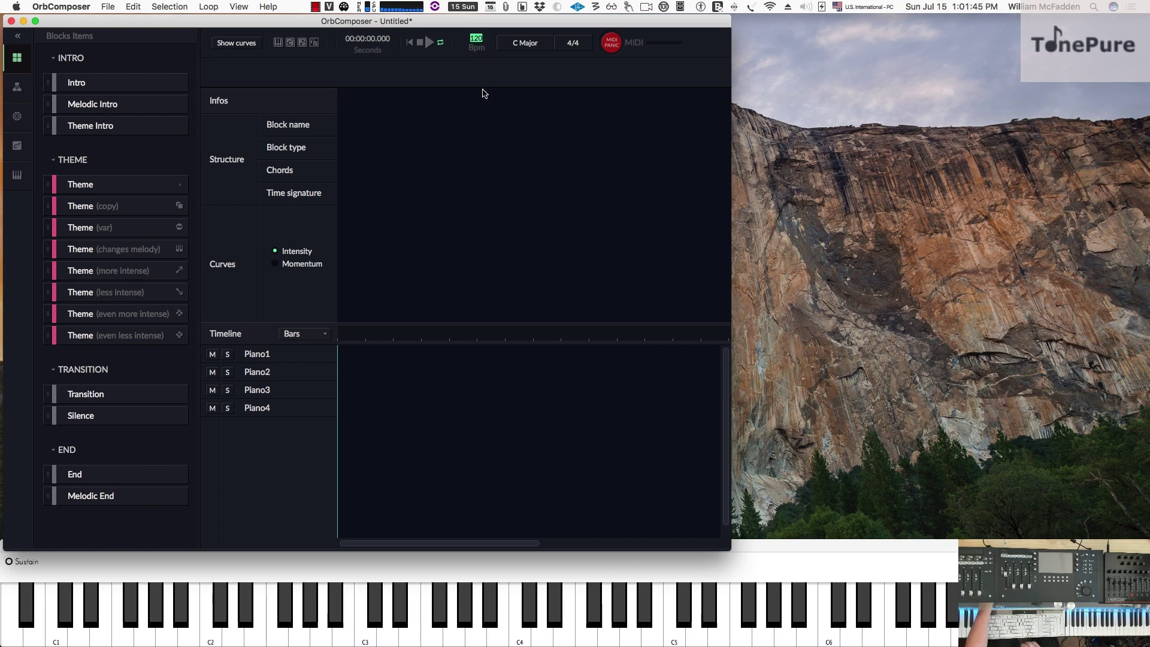
pyautogui.write('70')
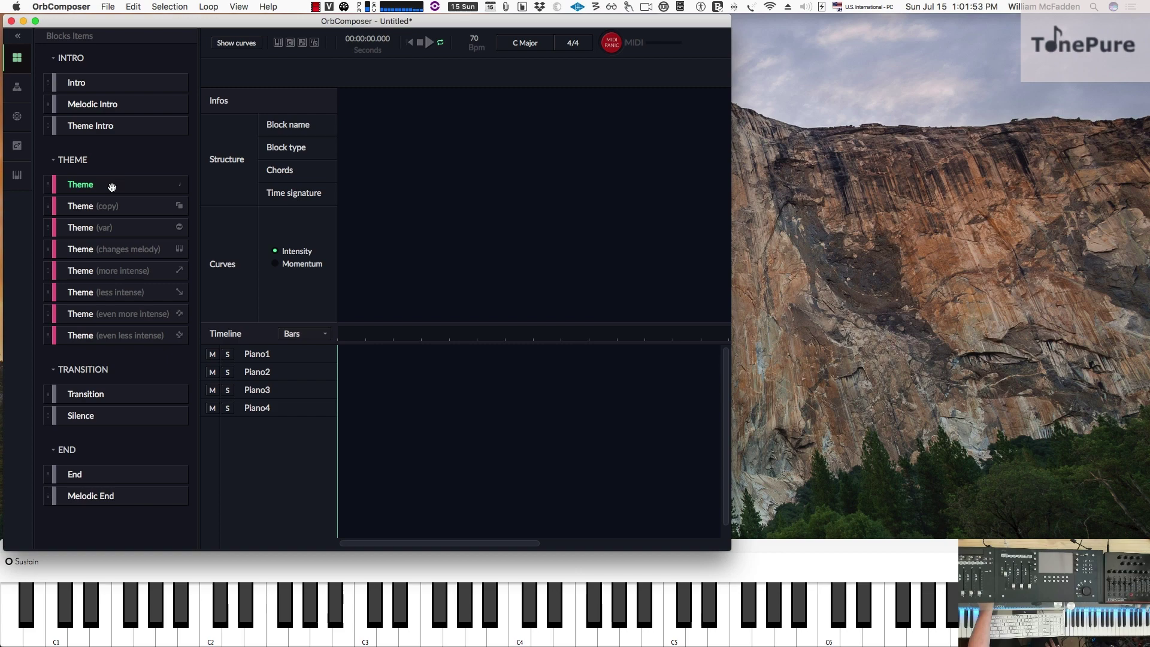
pyautogui.moveTo(111, 188); pyautogui.dragTo(412, 111)
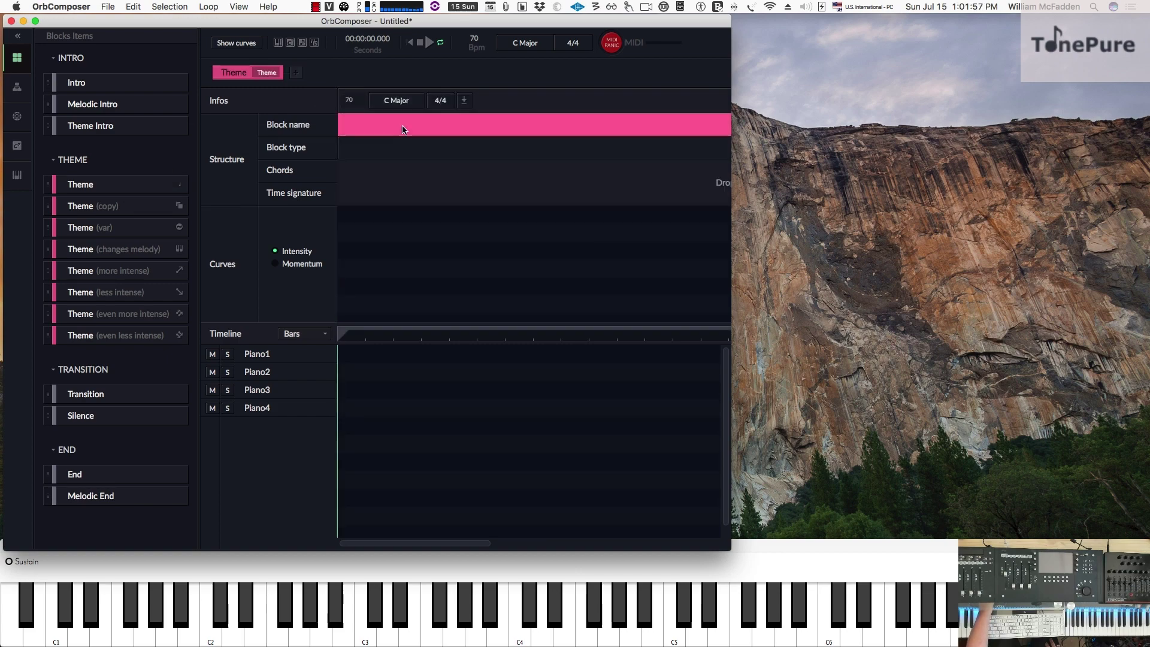
# Set the Theme block's key to C Minor
pyautogui.click(402, 103)
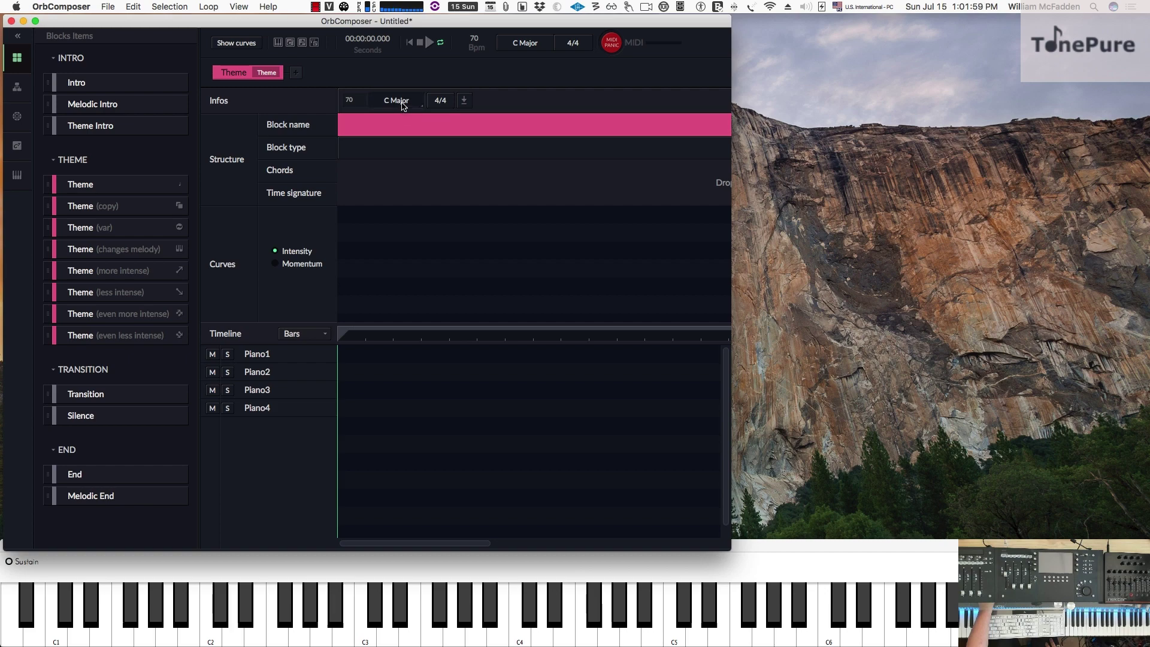
pyautogui.click(442, 182)
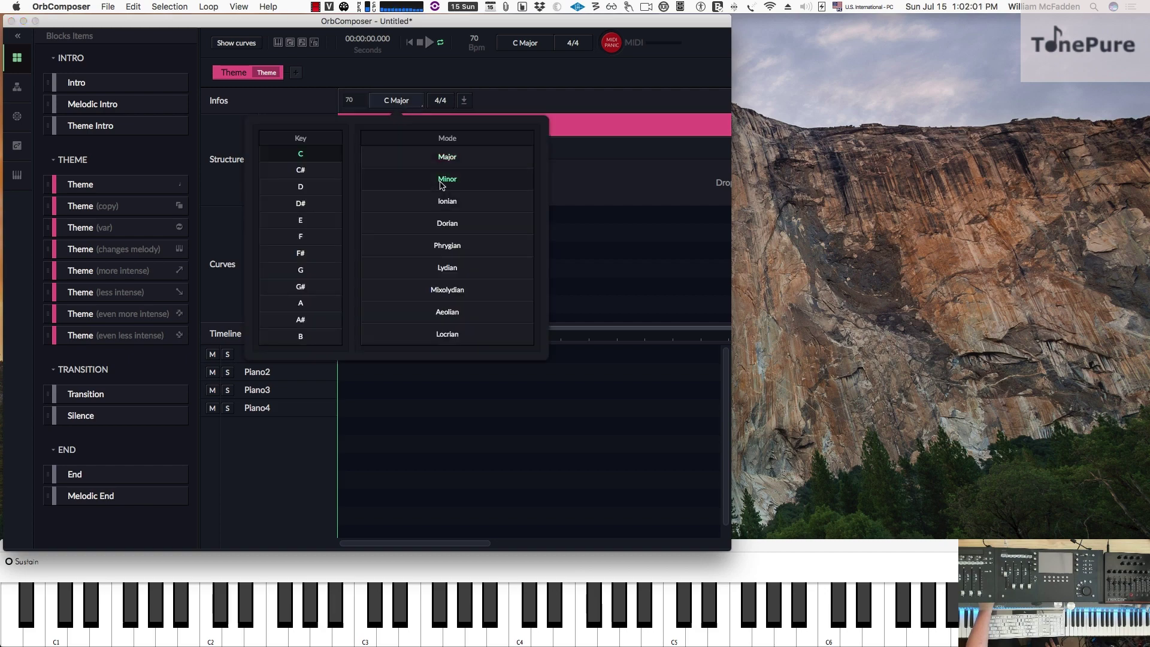
pyautogui.click(619, 192)
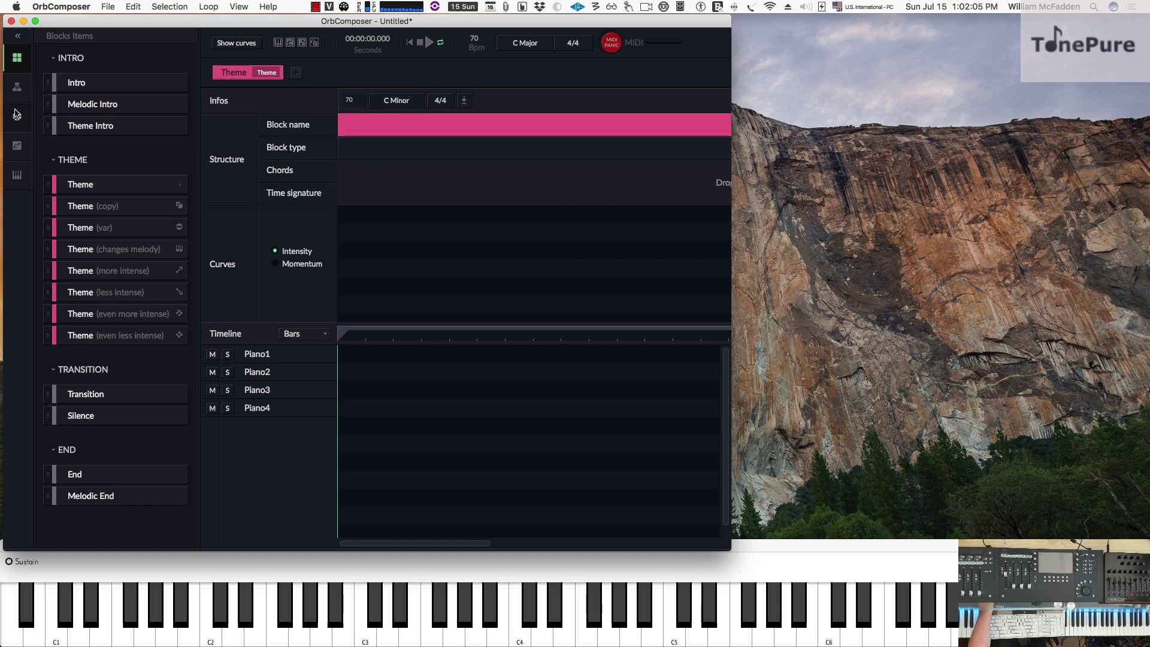
# Give the Theme block the undivided eight-bar S structure and widen the window to fit all its bars
pyautogui.click(17, 89)
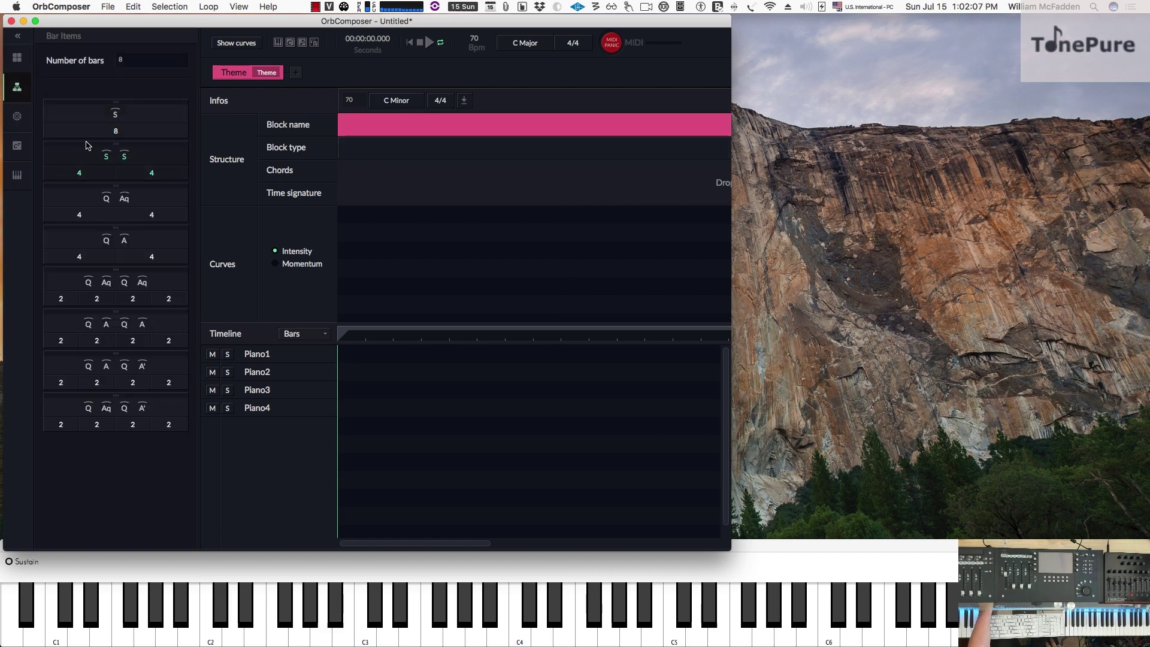
pyautogui.moveTo(95, 133)
pyautogui.mouseDown()
pyautogui.moveTo(425, 158)
pyautogui.moveTo(431, 207)
pyautogui.mouseUp()
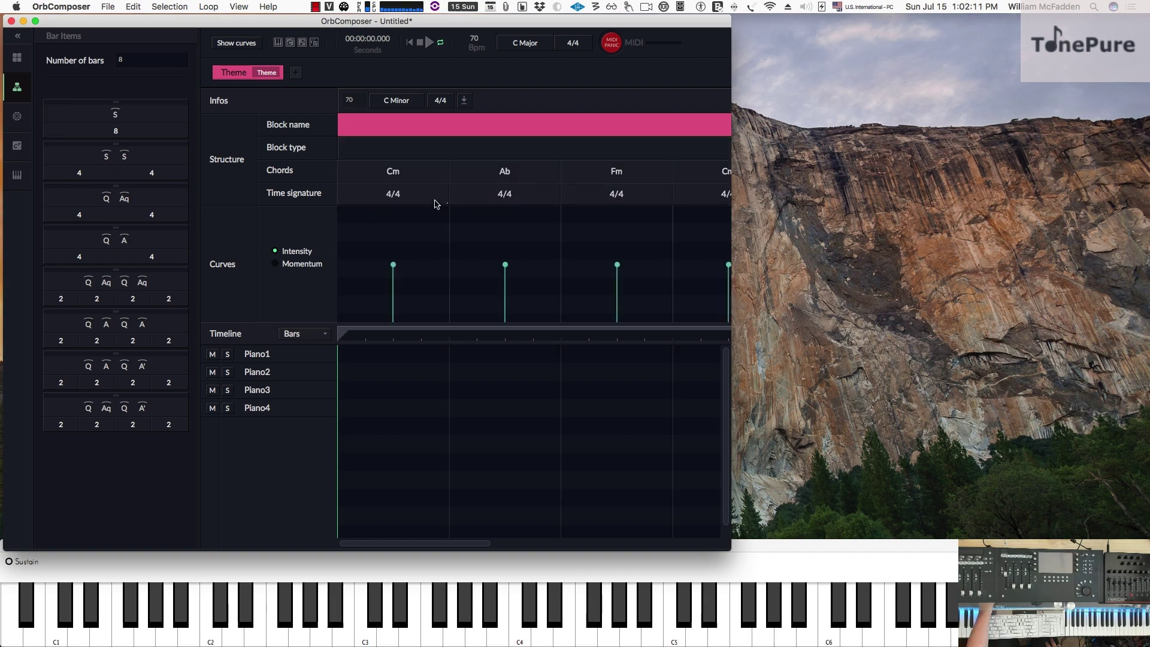
pyautogui.moveTo(732, 146); pyautogui.dragTo(1016, 147)
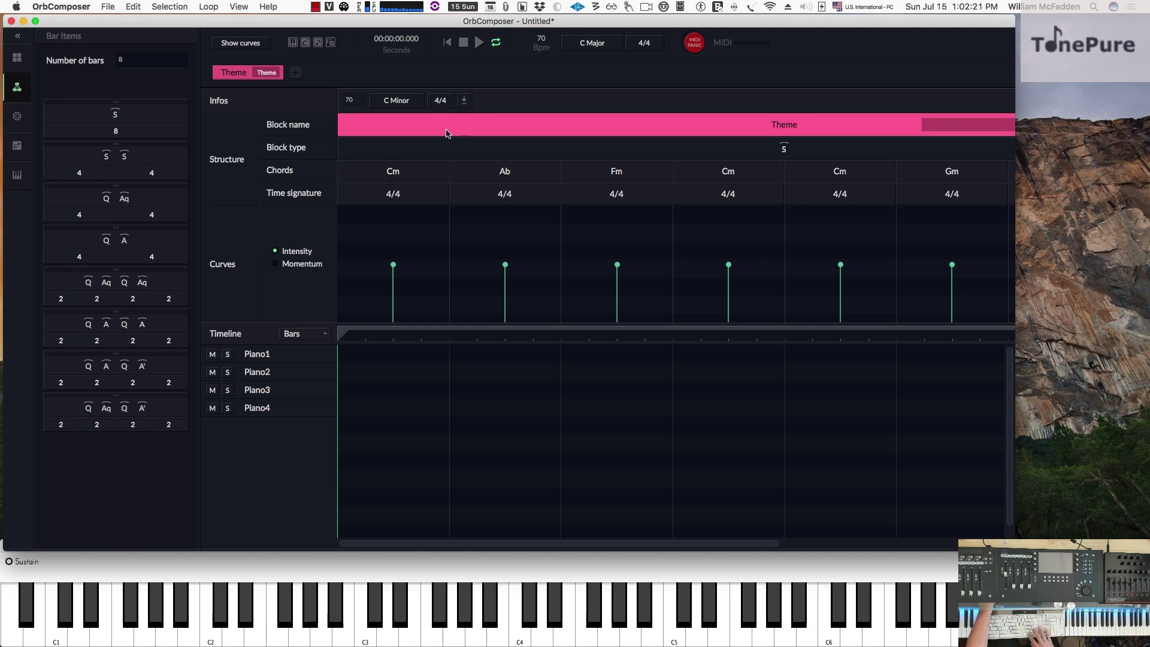
pyautogui.scroll(-4, 428, 145)
pyautogui.scroll(-5, 427, 145)
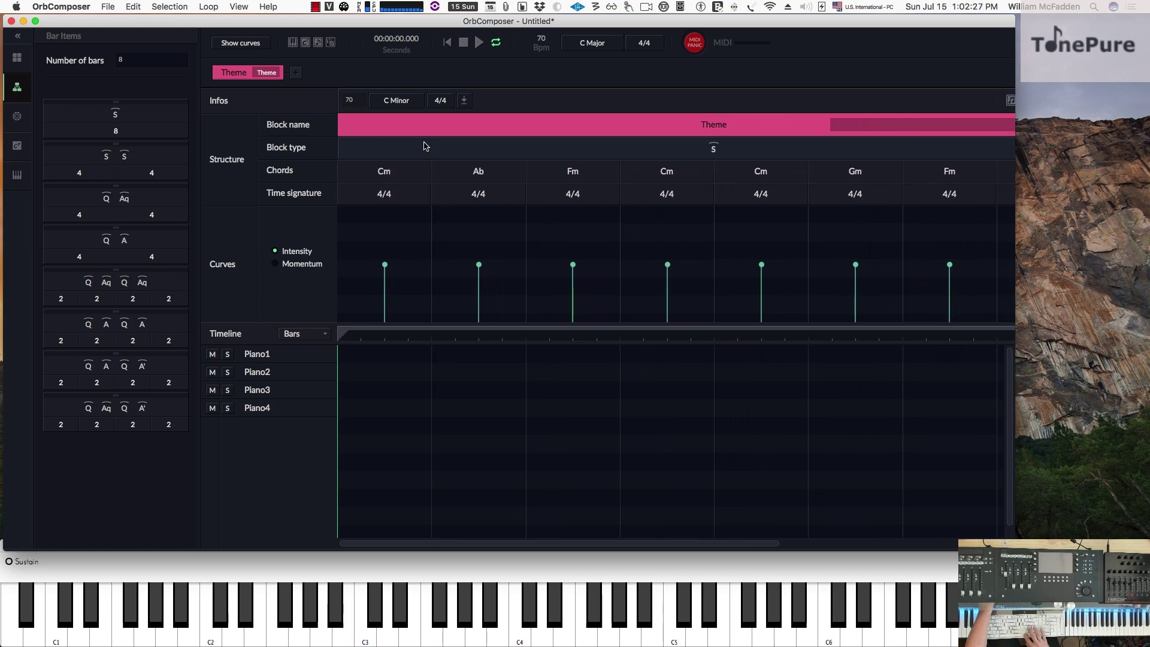
pyautogui.scroll(-5, 424, 146)
pyautogui.scroll(3, 424, 146)
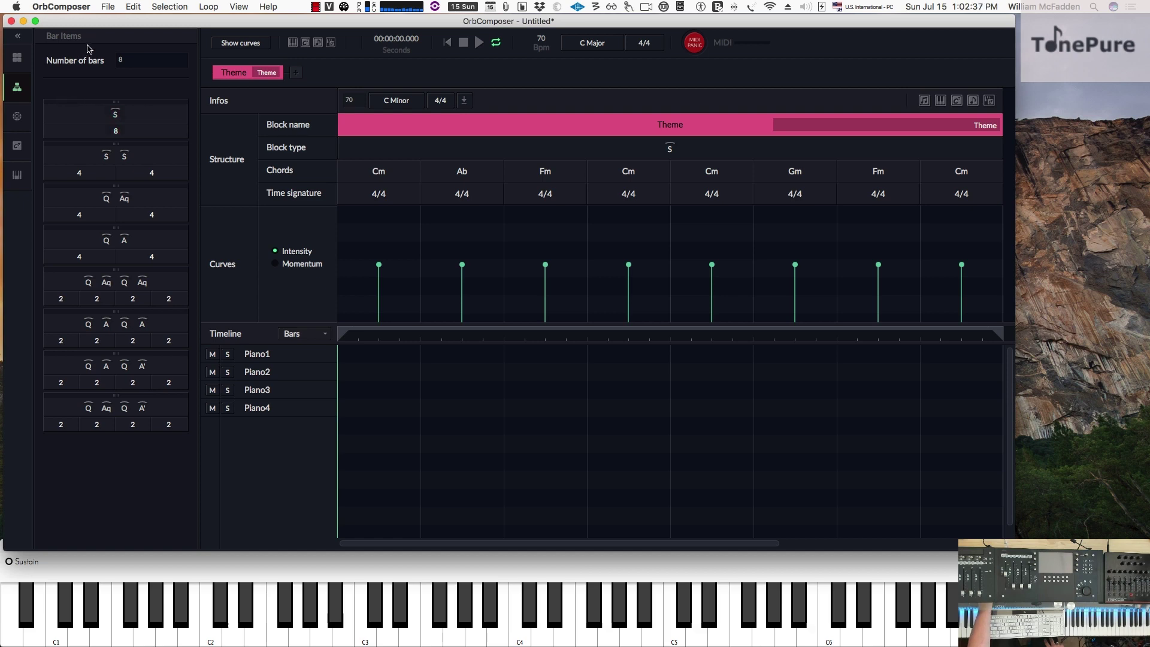
# Generate the Theme block's music for the four piano tracks
pyautogui.click(18, 59)
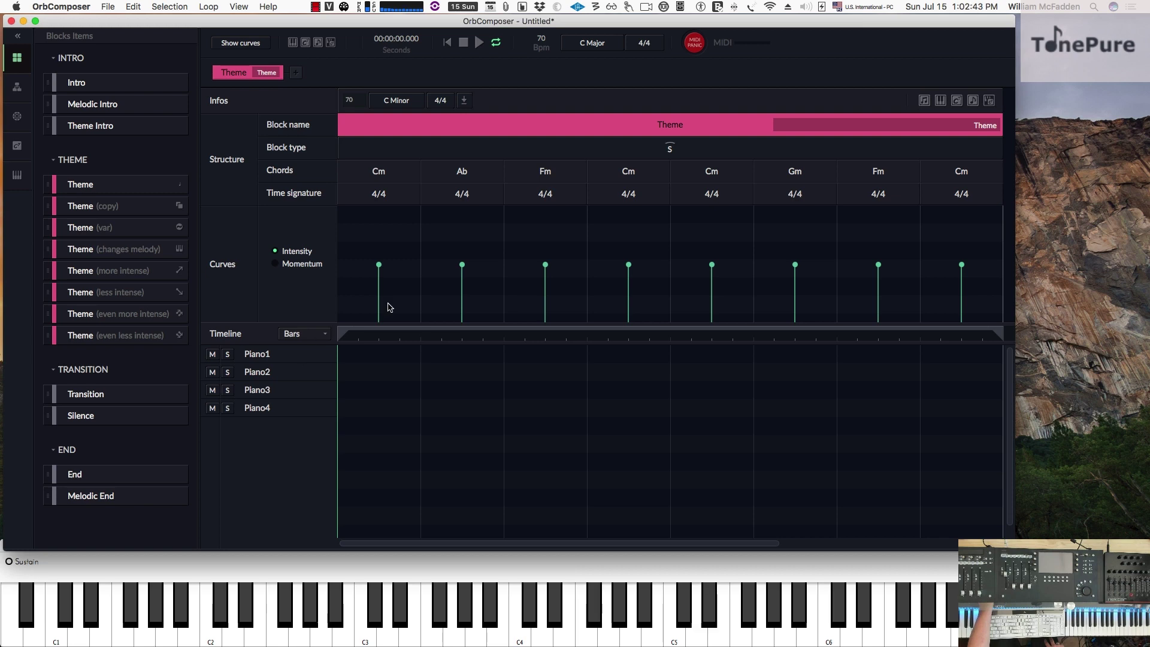
pyautogui.click(989, 102)
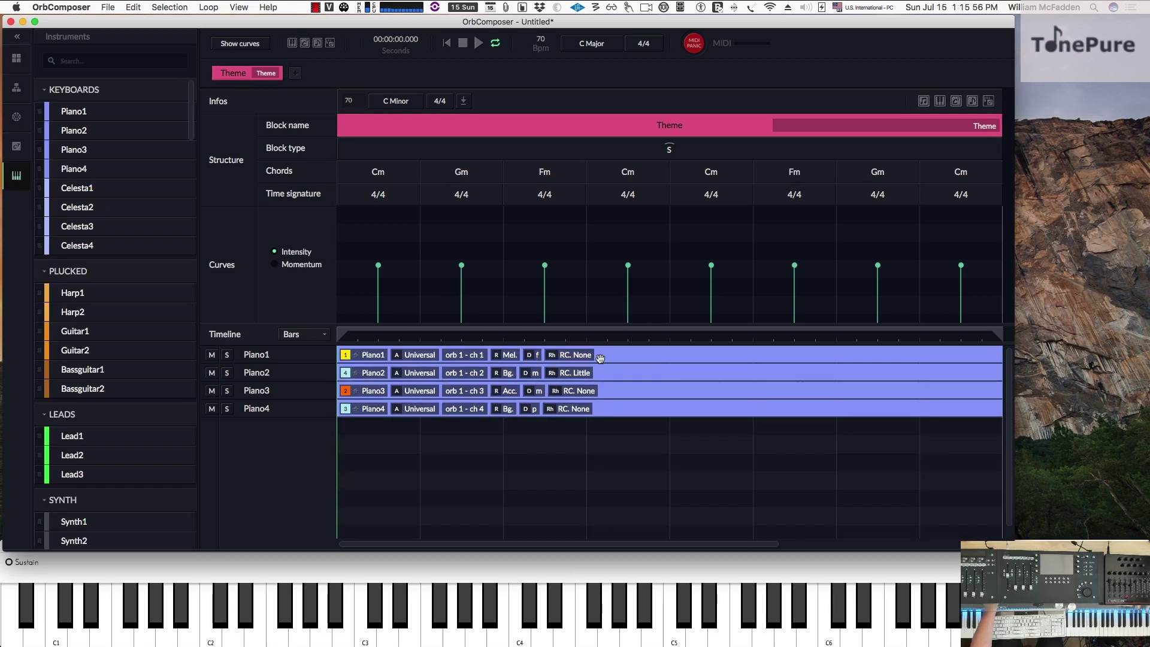
# Set the role of the Piano4 clip to Bass
pyautogui.click(508, 410)
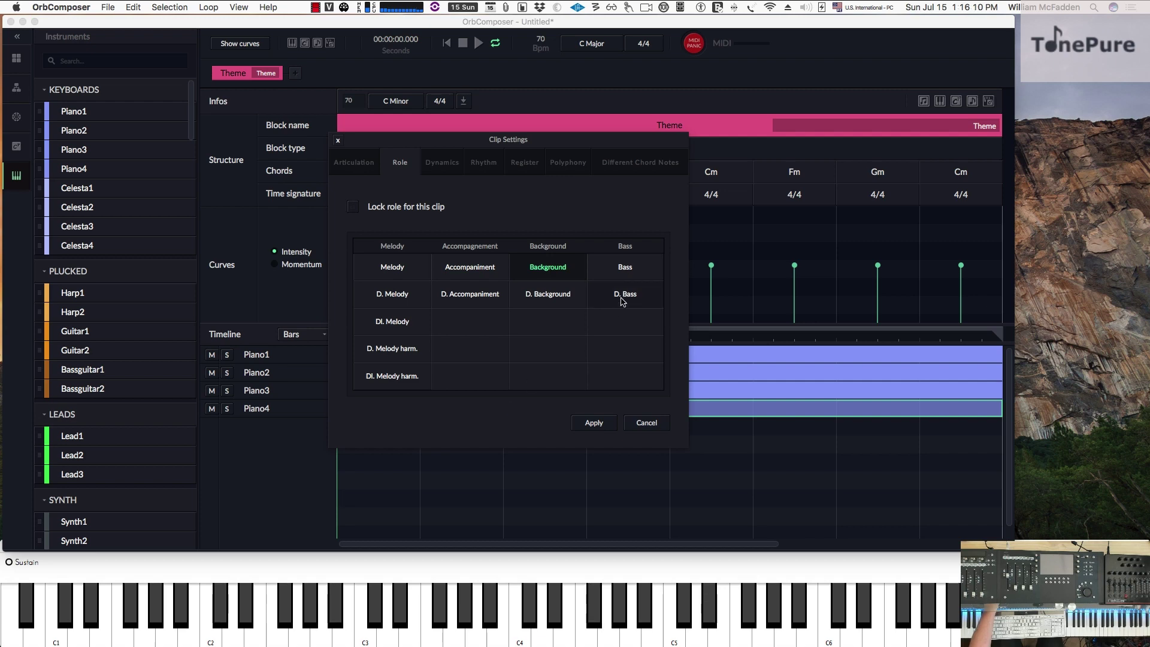
pyautogui.click(626, 268)
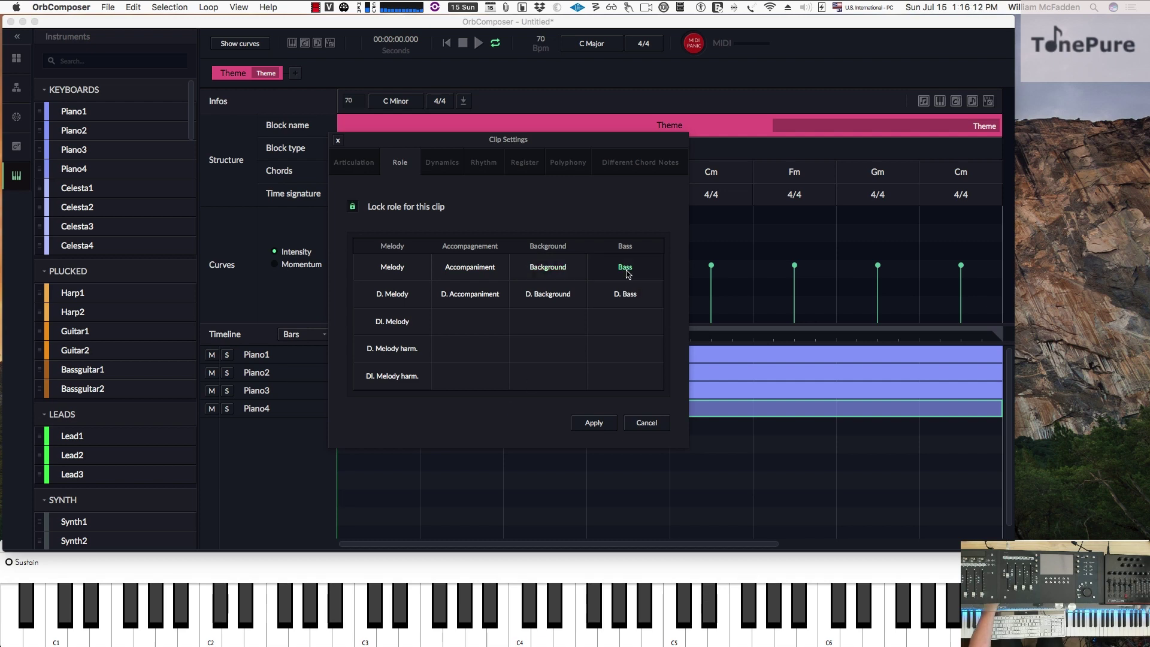
pyautogui.click(594, 423)
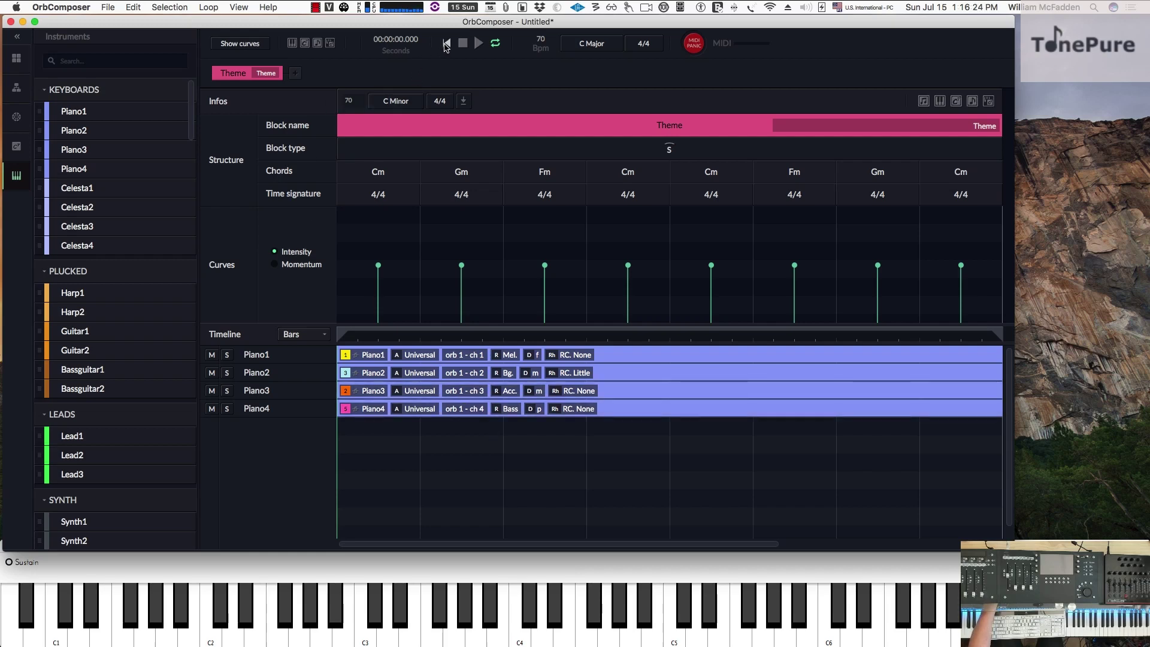
# Start playback of the theme and lower the Momentum curve slightly across all eight bars
pyautogui.click(478, 44)
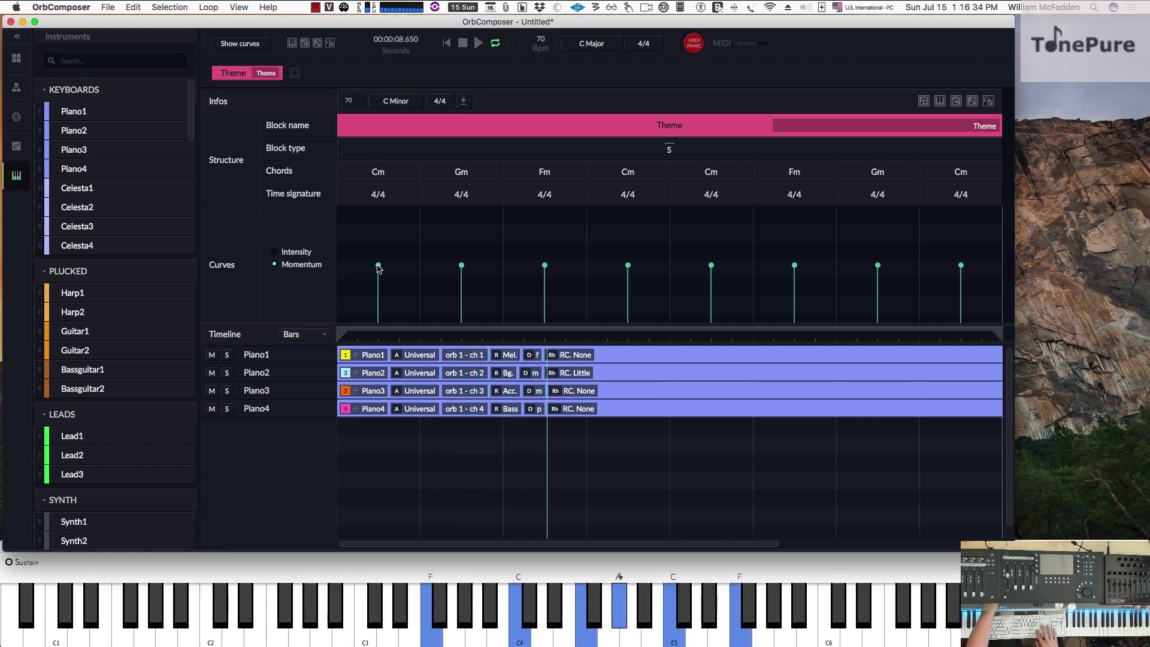
pyautogui.moveTo(378, 266); pyautogui.dragTo(382, 304)
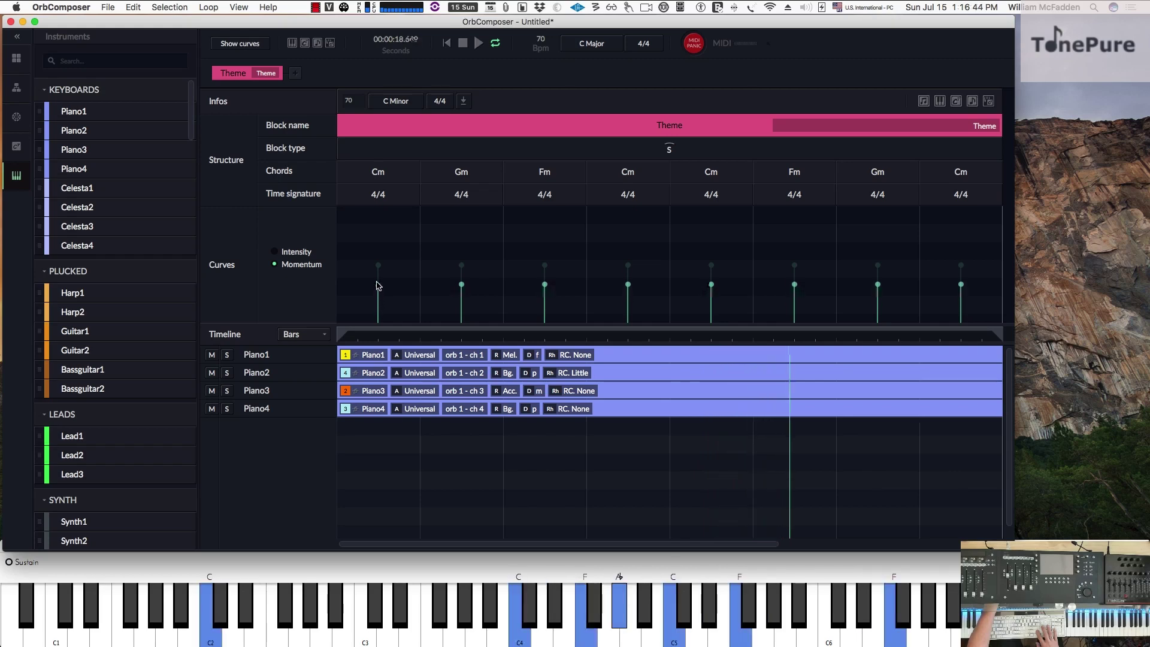
pyautogui.moveTo(379, 300); pyautogui.dragTo(378, 284)
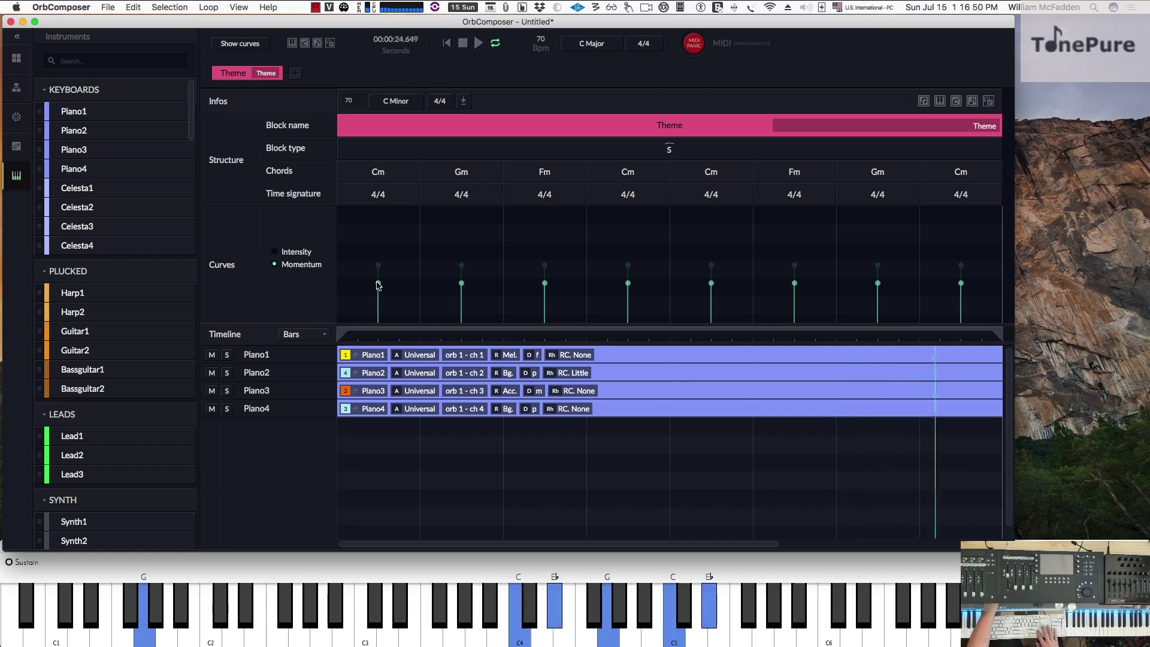
# Set the Piano1 clip's dynamics to a straight m and stop playback
pyautogui.click(534, 356)
pyautogui.click(393, 288)
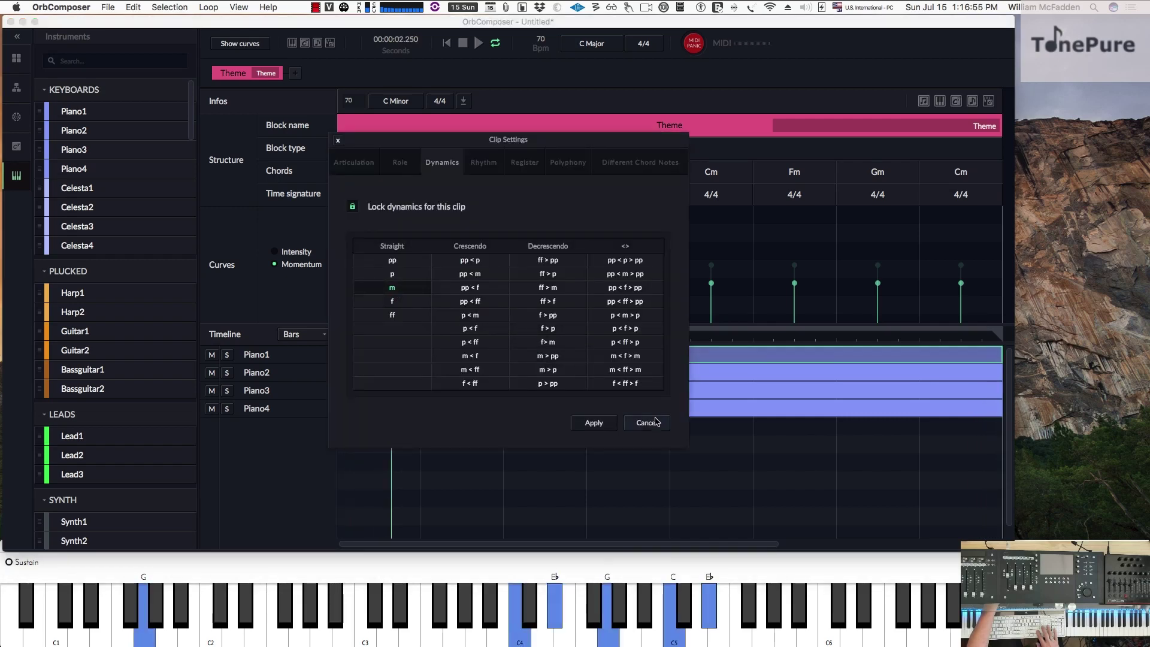
pyautogui.click(593, 423)
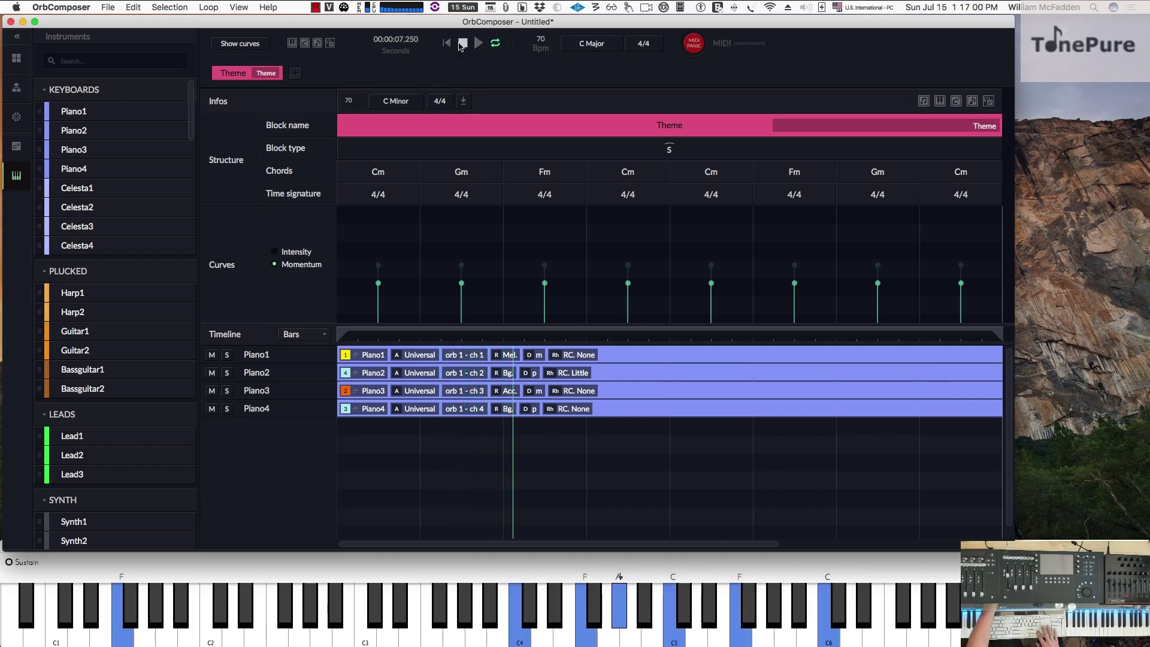
pyautogui.click(462, 43)
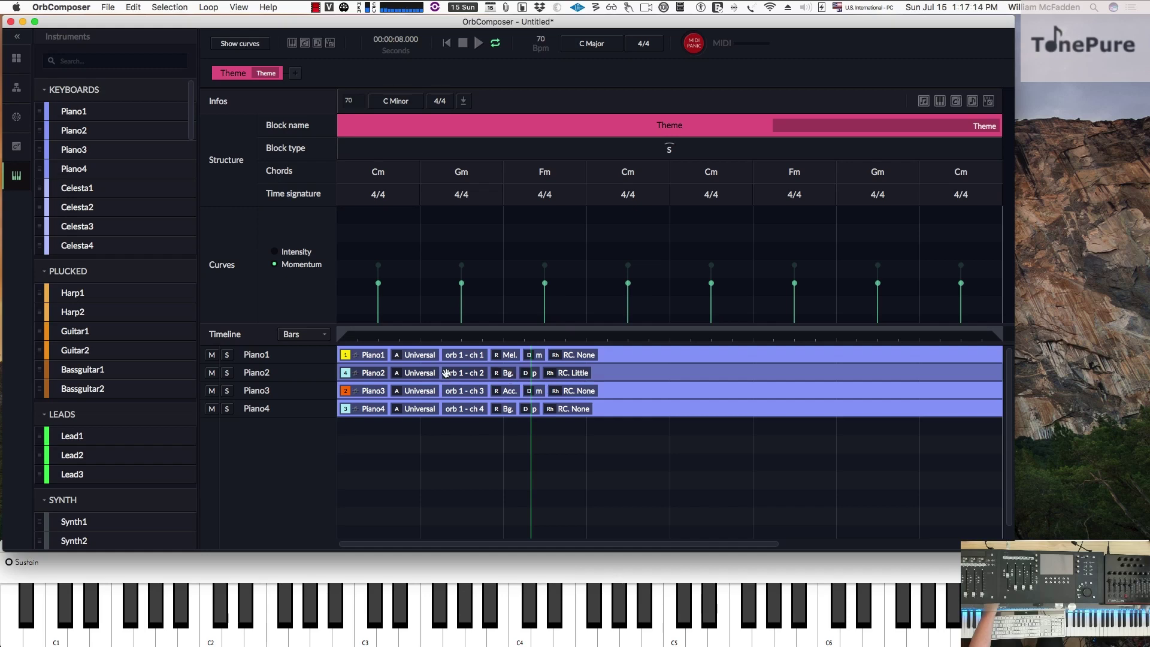
# Go through the Piano2 clip's settings from articulation to different chord notes, setting its polyphony to Pol. 3
pyautogui.click(428, 375)
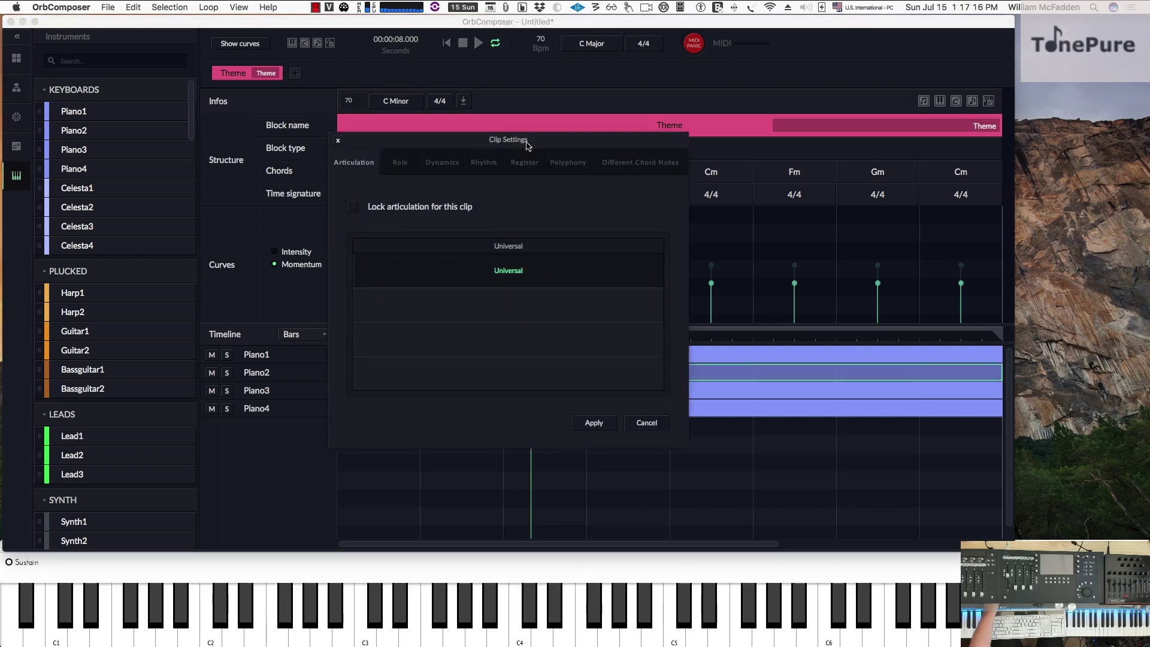
pyautogui.click(401, 165)
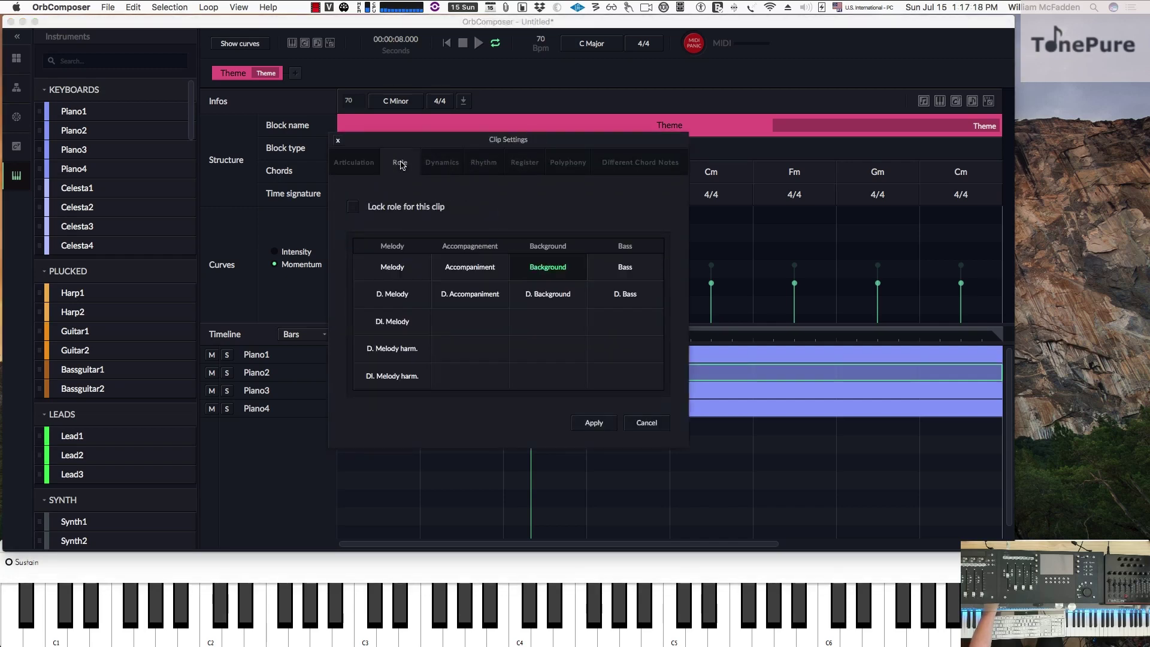
pyautogui.click(443, 166)
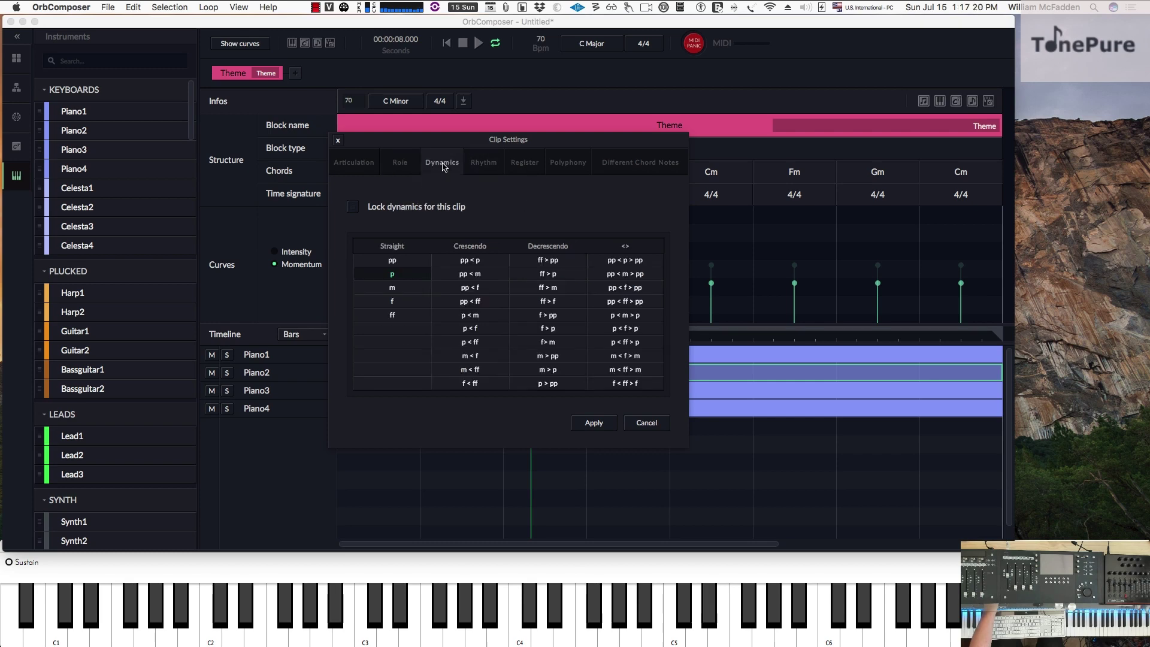
pyautogui.click(478, 166)
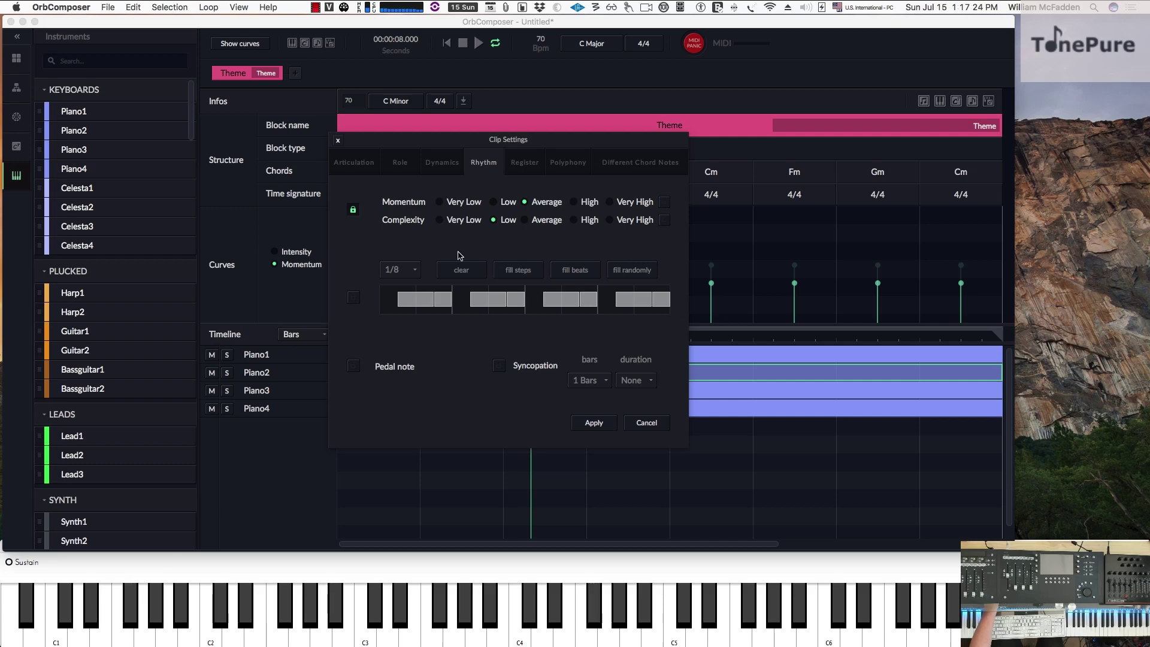
pyautogui.click(522, 169)
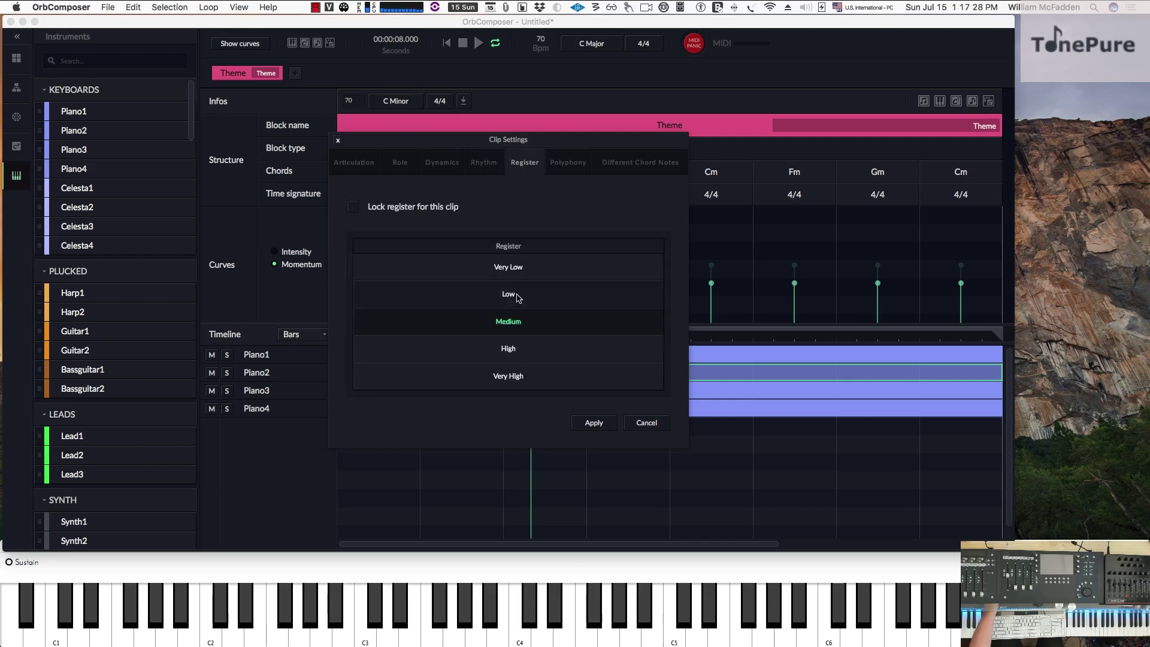
pyautogui.click(573, 164)
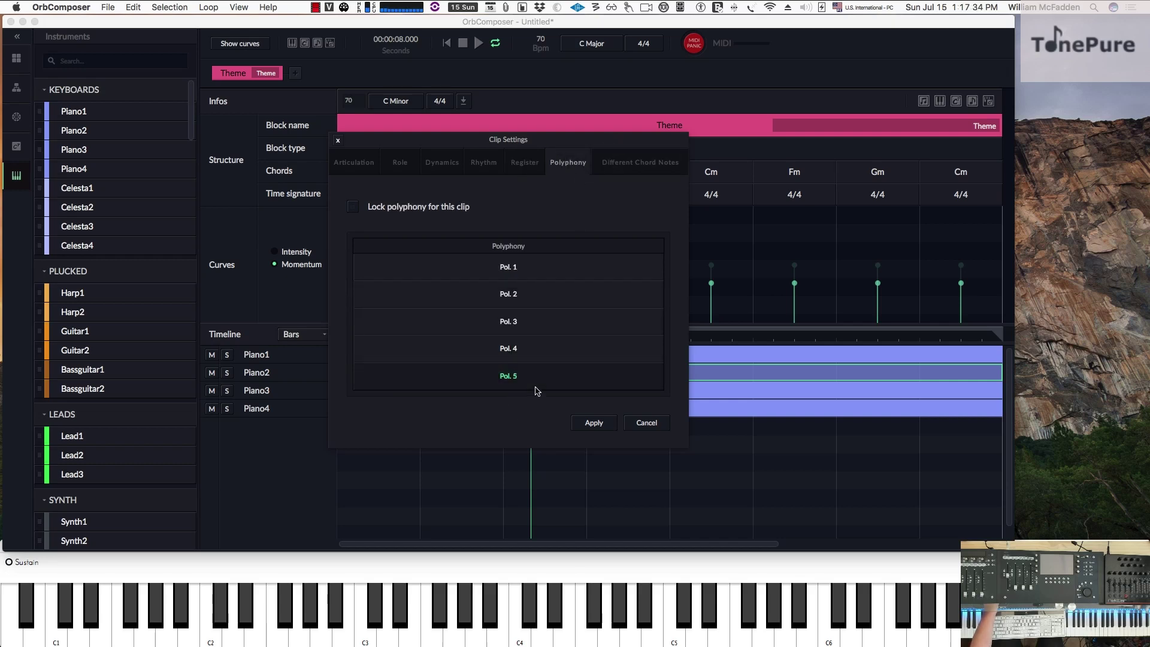
pyautogui.click(535, 325)
pyautogui.click(636, 165)
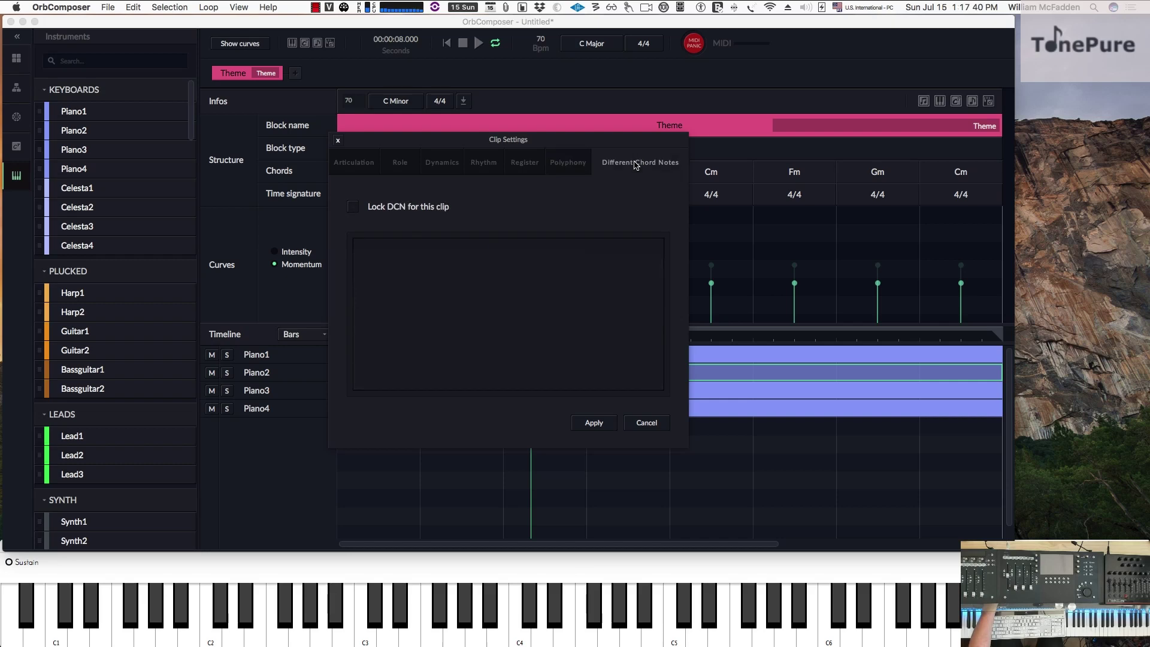
pyautogui.click(593, 423)
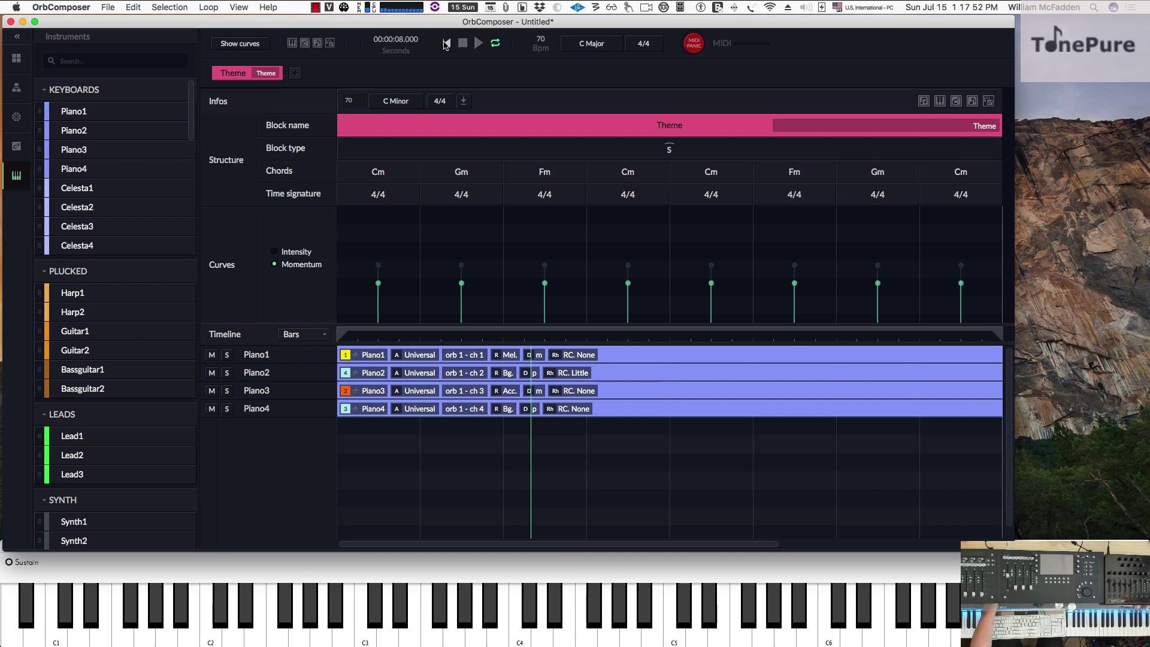
# Go through the Piano3 clip's role, dynamics, rhythm, register, polyphony and different chord notes settings and apply them
pyautogui.click(510, 392)
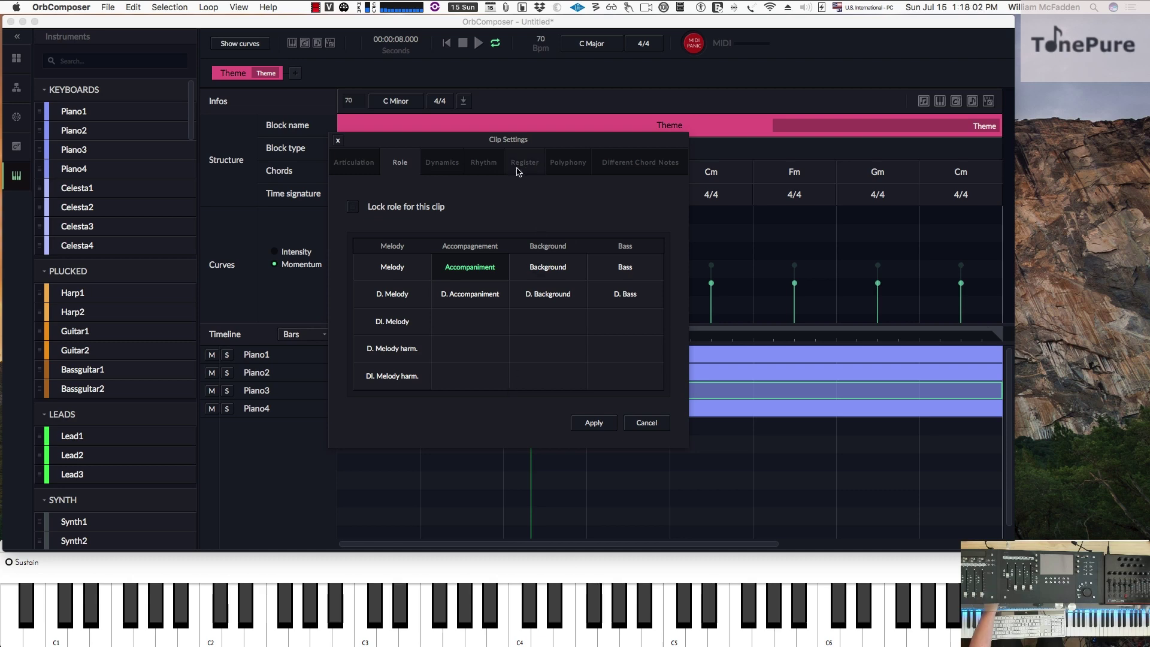
pyautogui.click(442, 165)
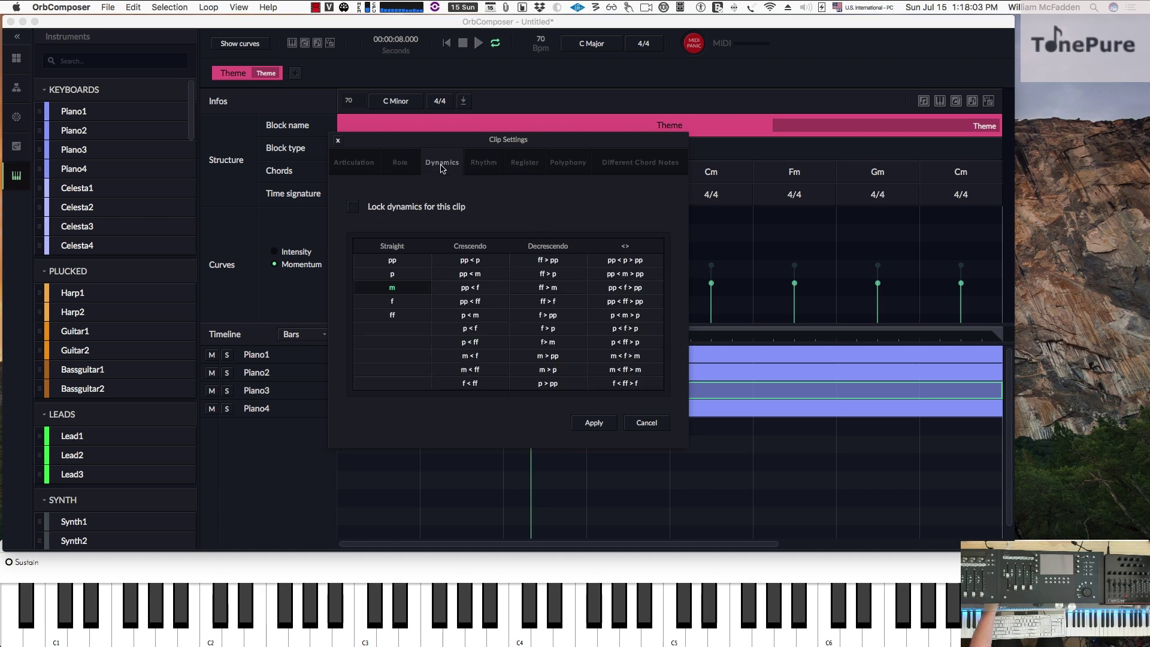
pyautogui.click(484, 167)
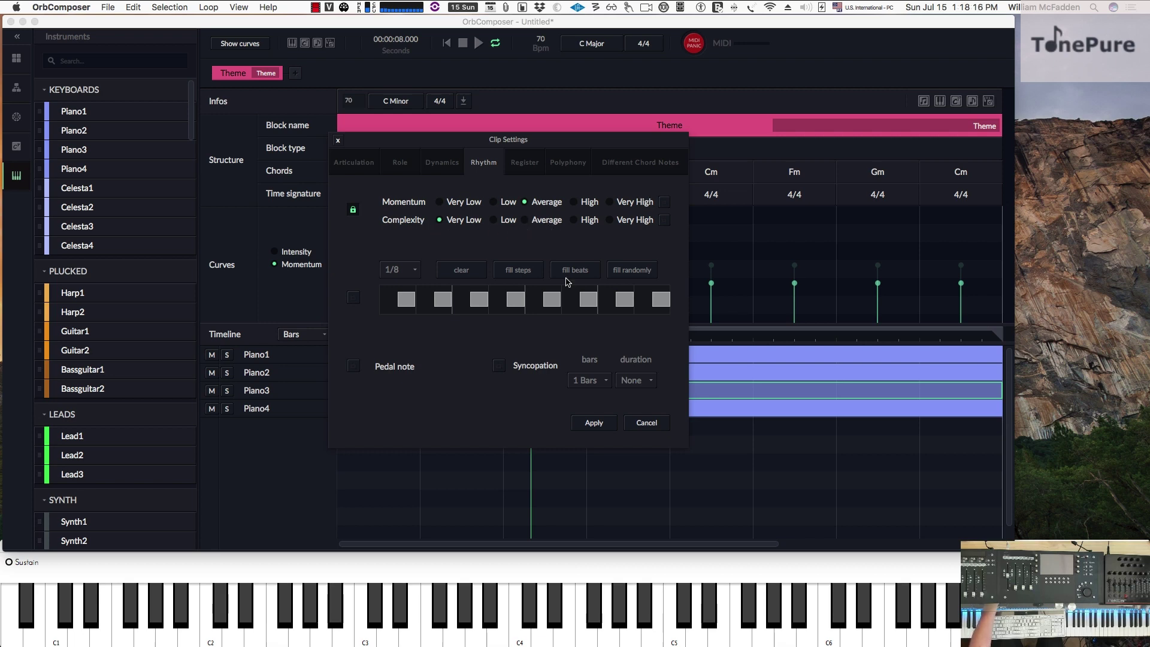
pyautogui.click(528, 165)
pyautogui.click(567, 163)
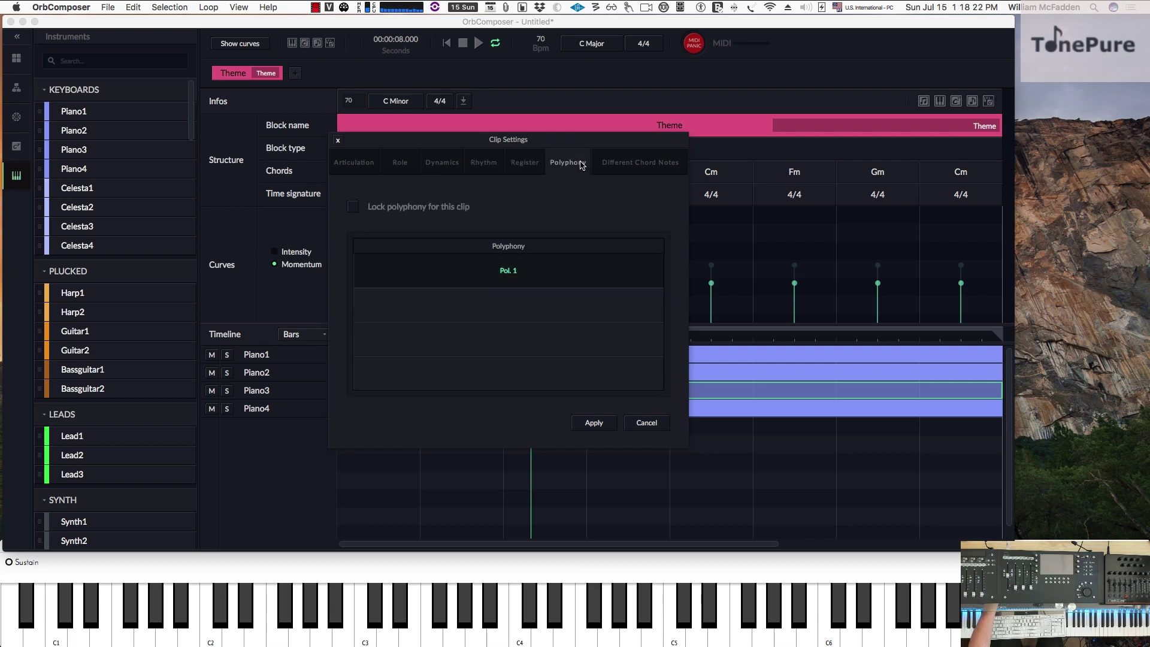
pyautogui.click(634, 165)
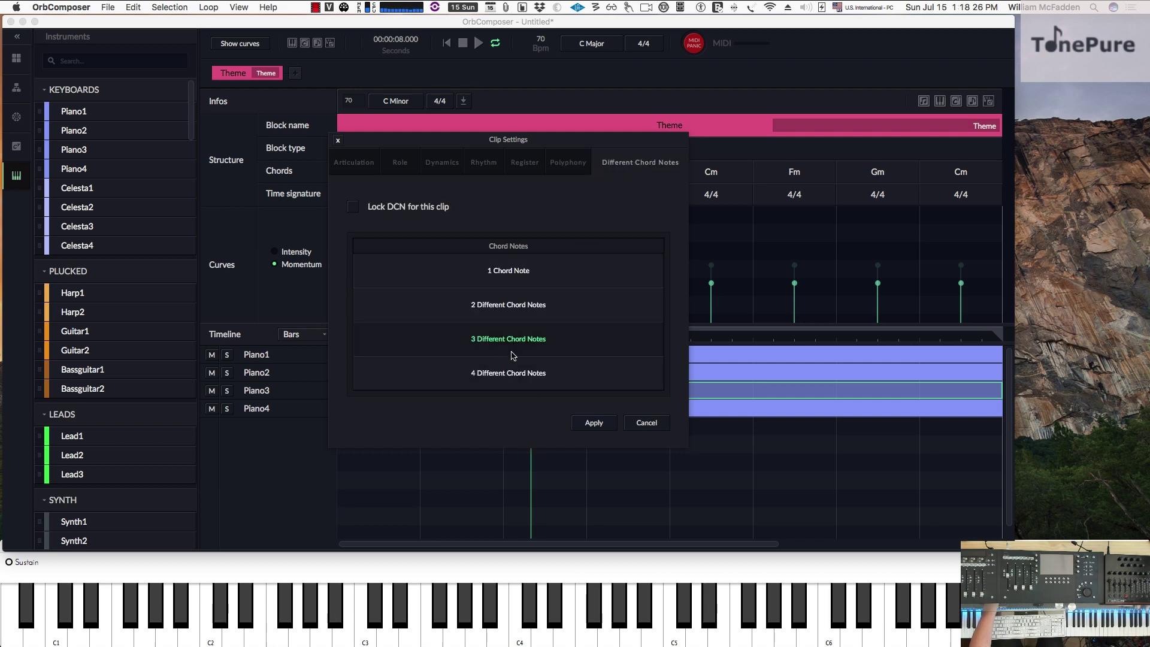
pyautogui.click(592, 423)
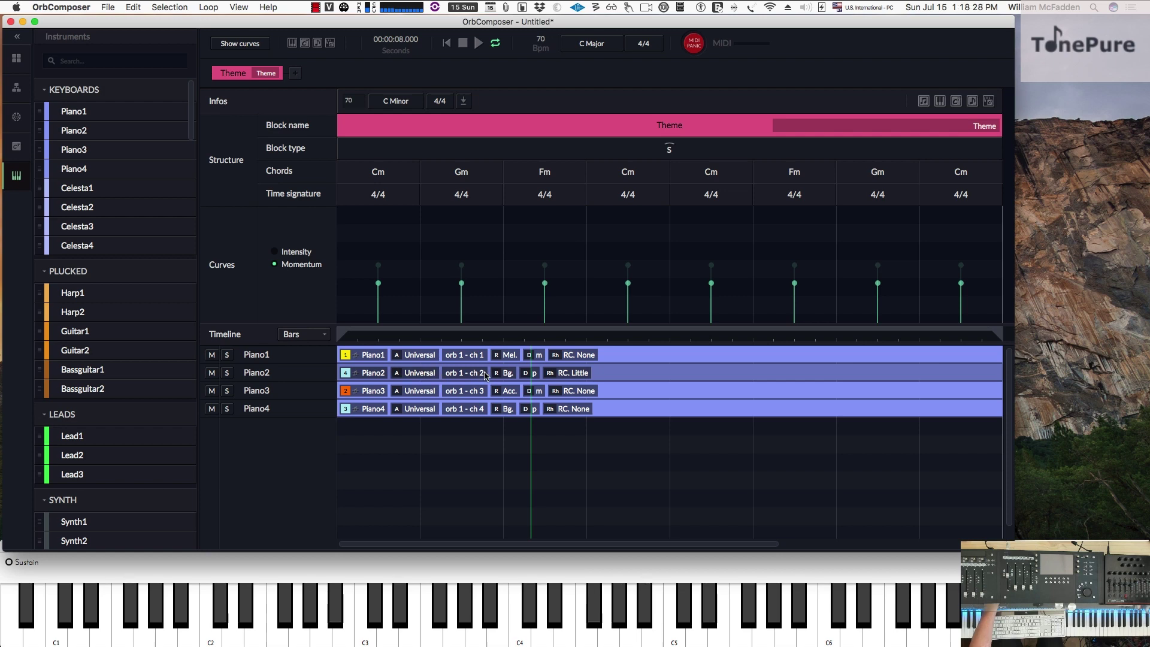
# Solo the Piano2 track and audition it with the Momentum curve raised slightly across all eight bars
pyautogui.click(227, 374)
pyautogui.click(462, 44)
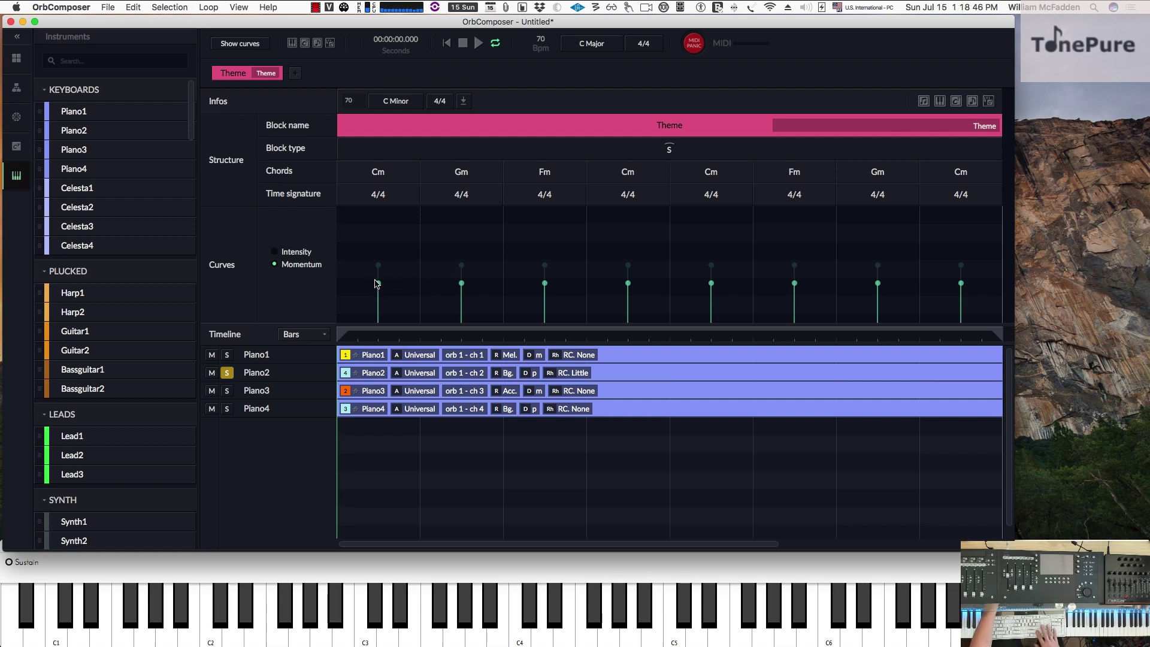
pyautogui.moveTo(378, 284)
pyautogui.mouseDown()
pyautogui.moveTo(382, 243)
pyautogui.moveTo(382, 270)
pyautogui.mouseUp()
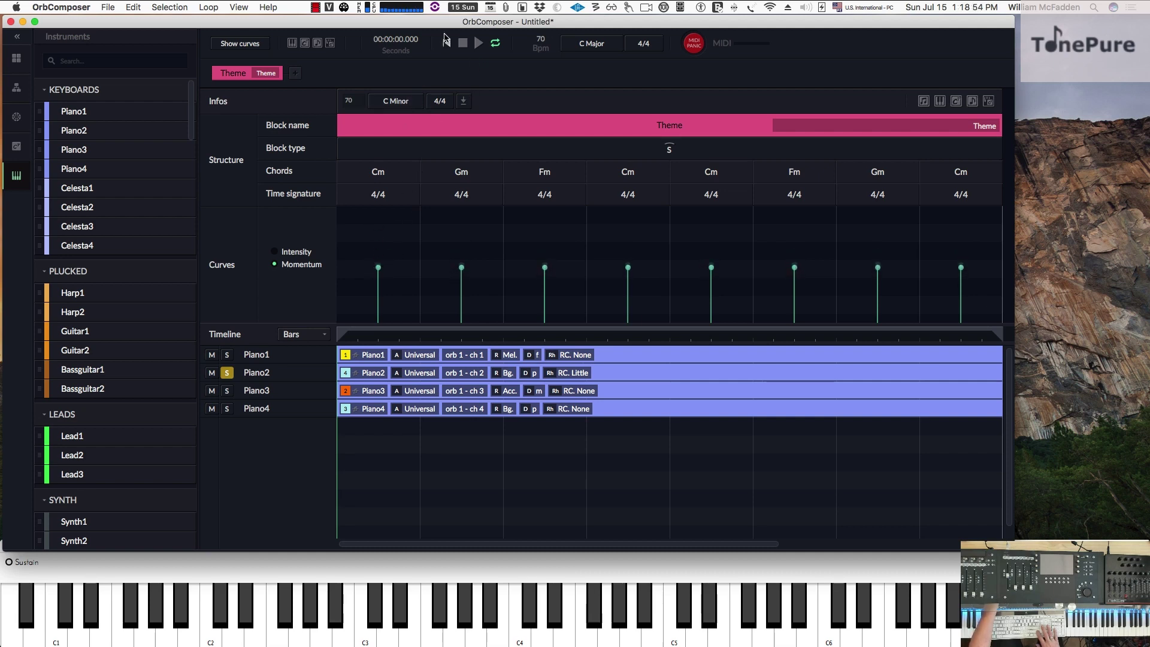
pyautogui.click(478, 43)
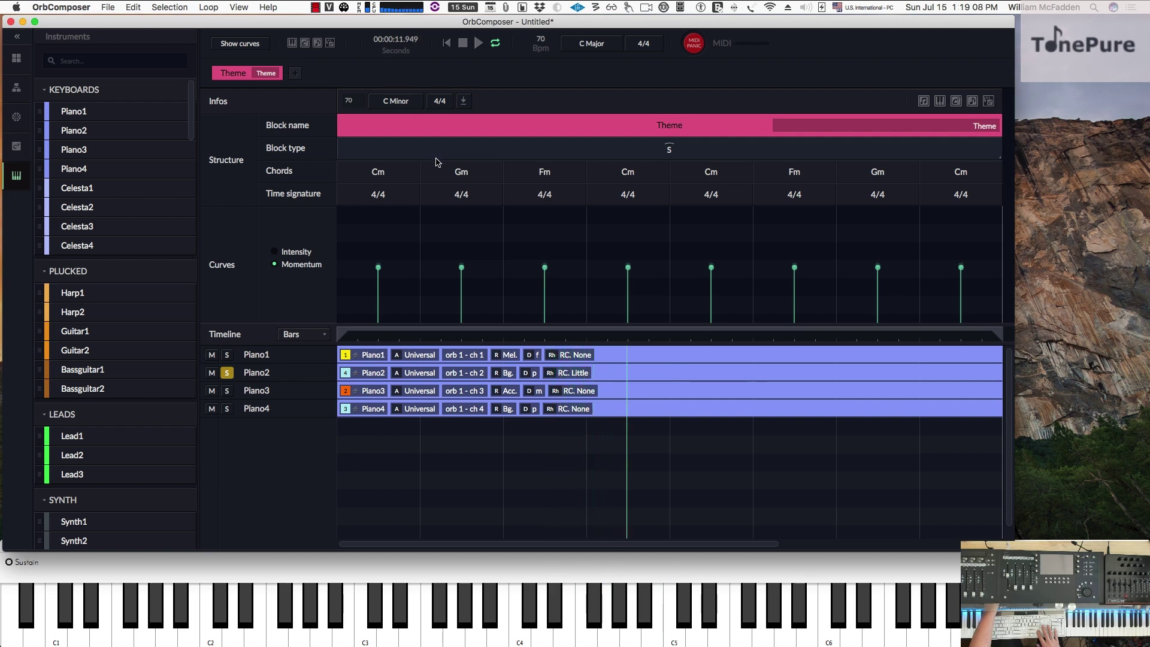
pyautogui.click(462, 43)
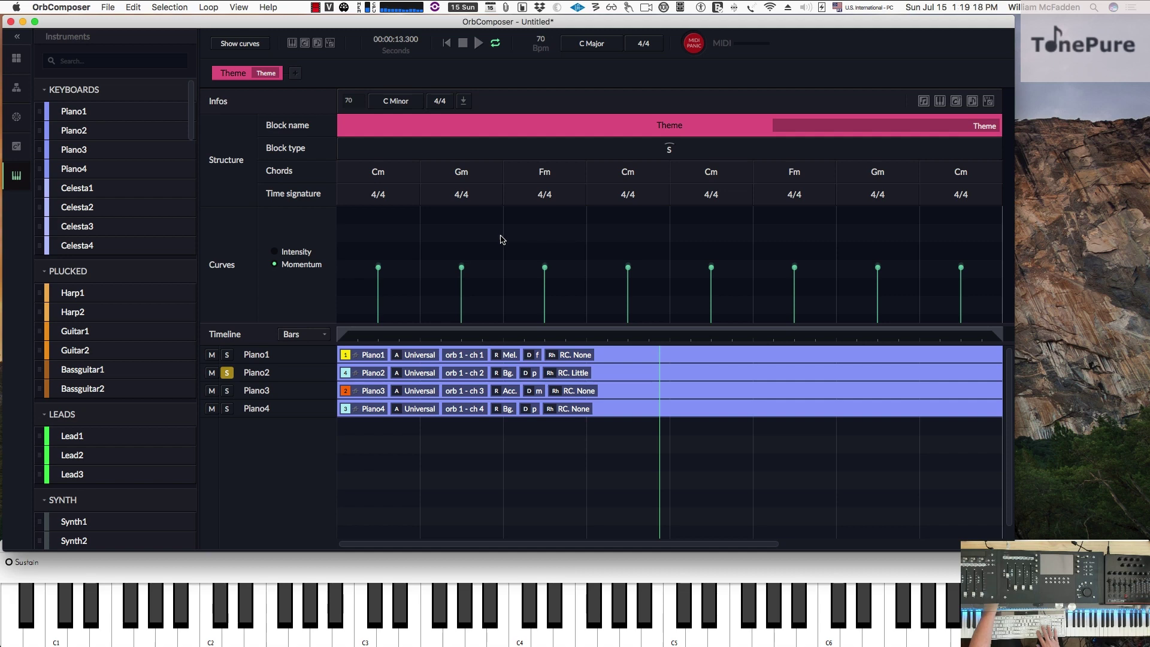
# Lock the Piano2 clip's rhythm momentum at Very Low and play back the result
pyautogui.click(426, 374)
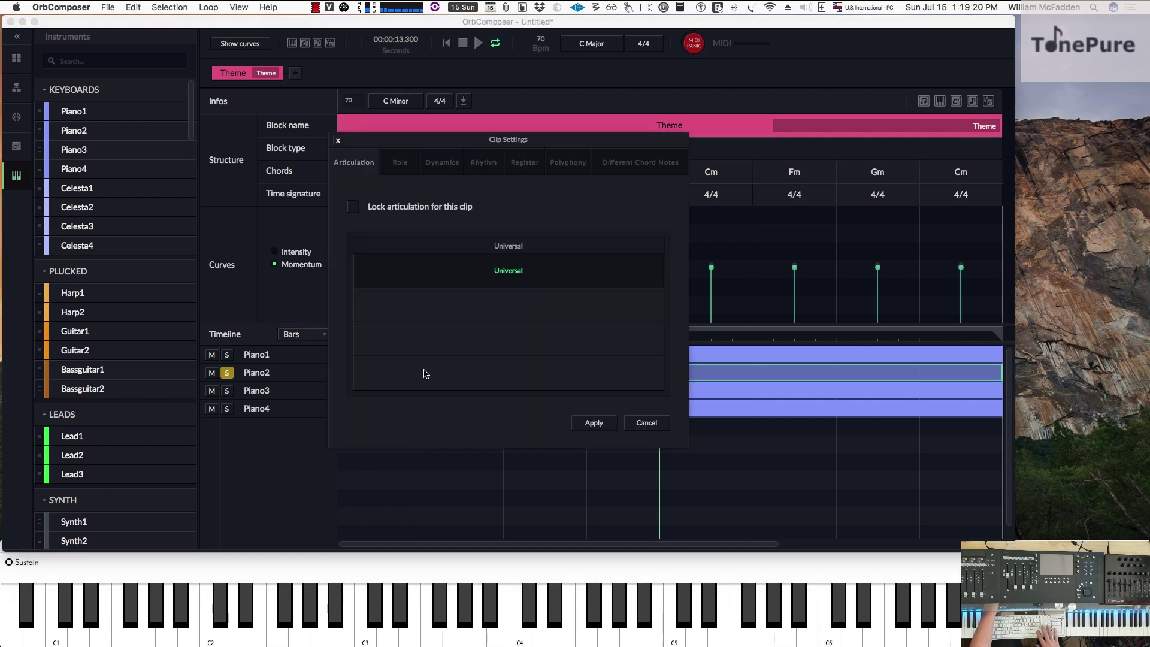
pyautogui.click(483, 163)
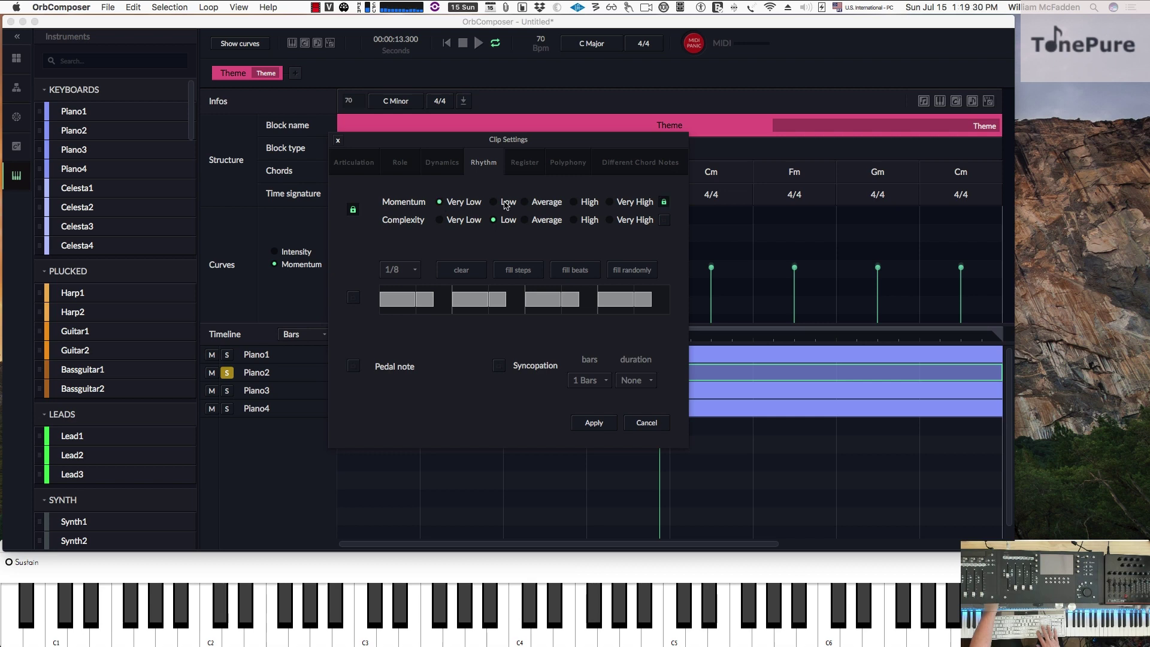
pyautogui.click(596, 424)
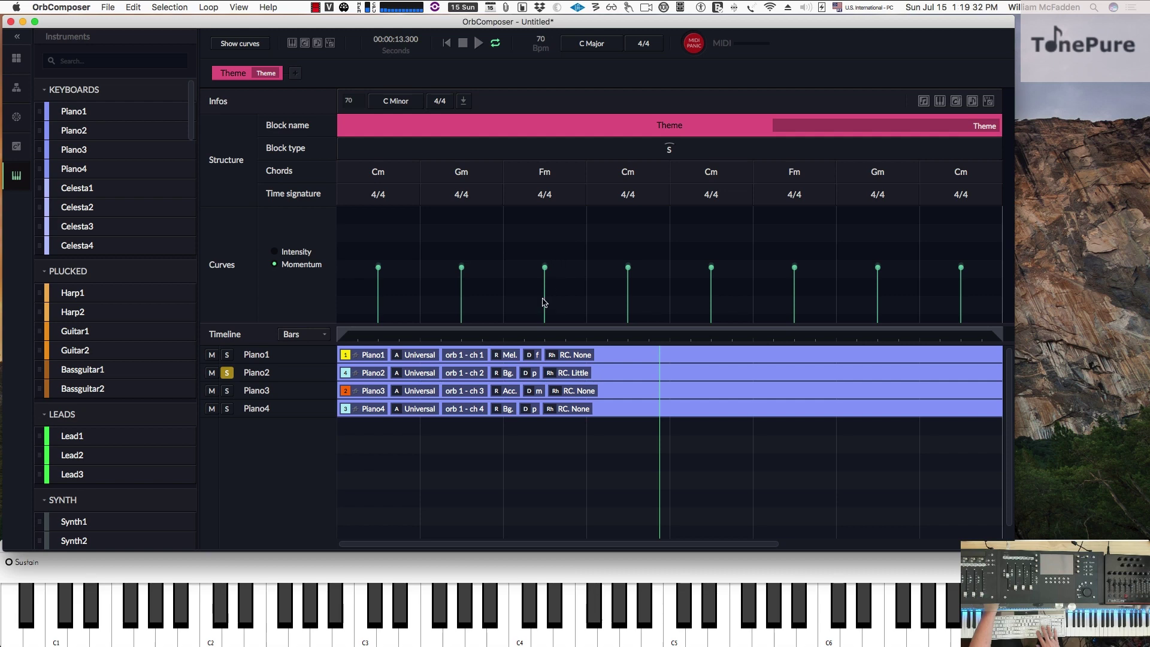
pyautogui.click(479, 43)
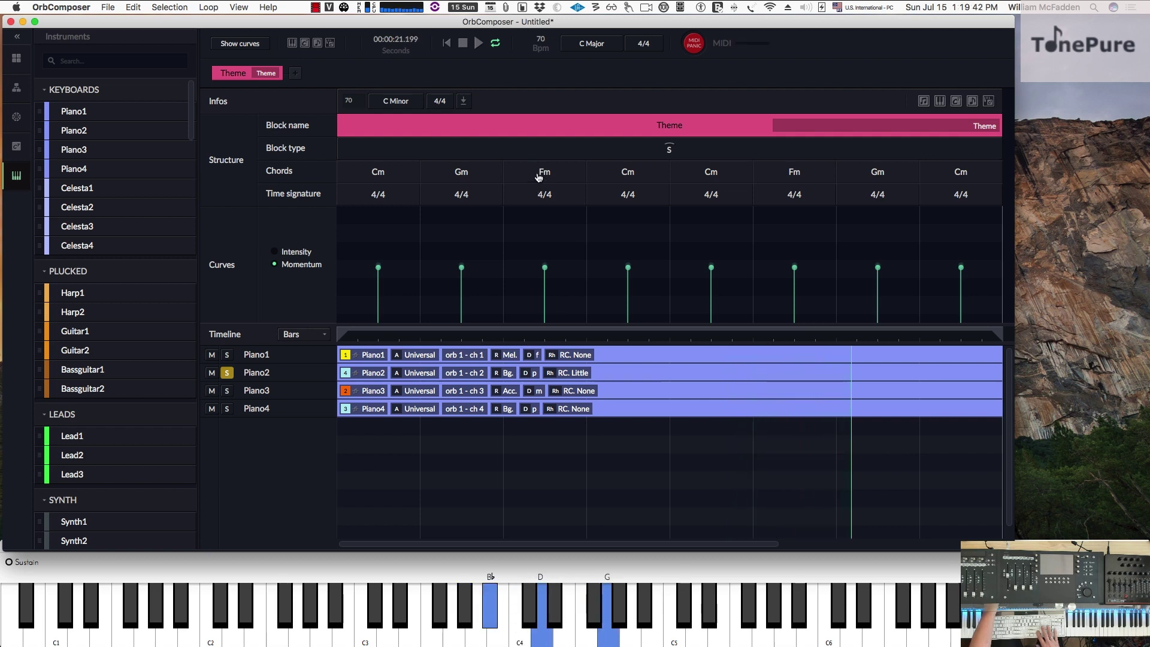
pyautogui.click(465, 43)
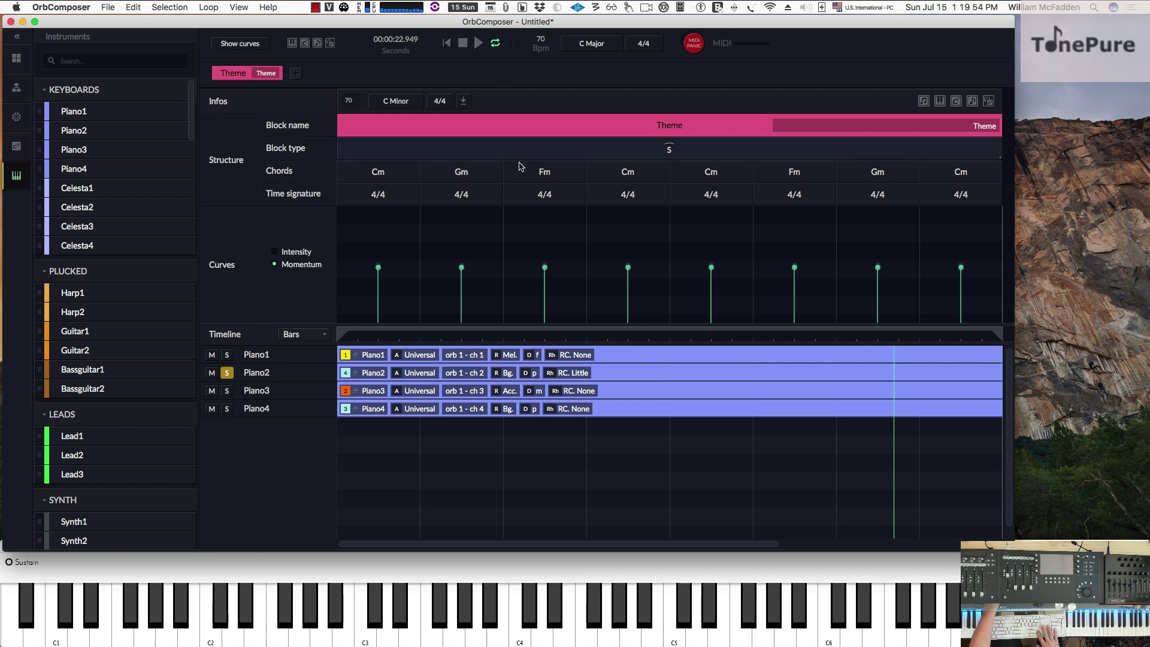
# Enable the manual rhythm pattern lock in the Piano2 clip's rhythm settings
pyautogui.click(416, 375)
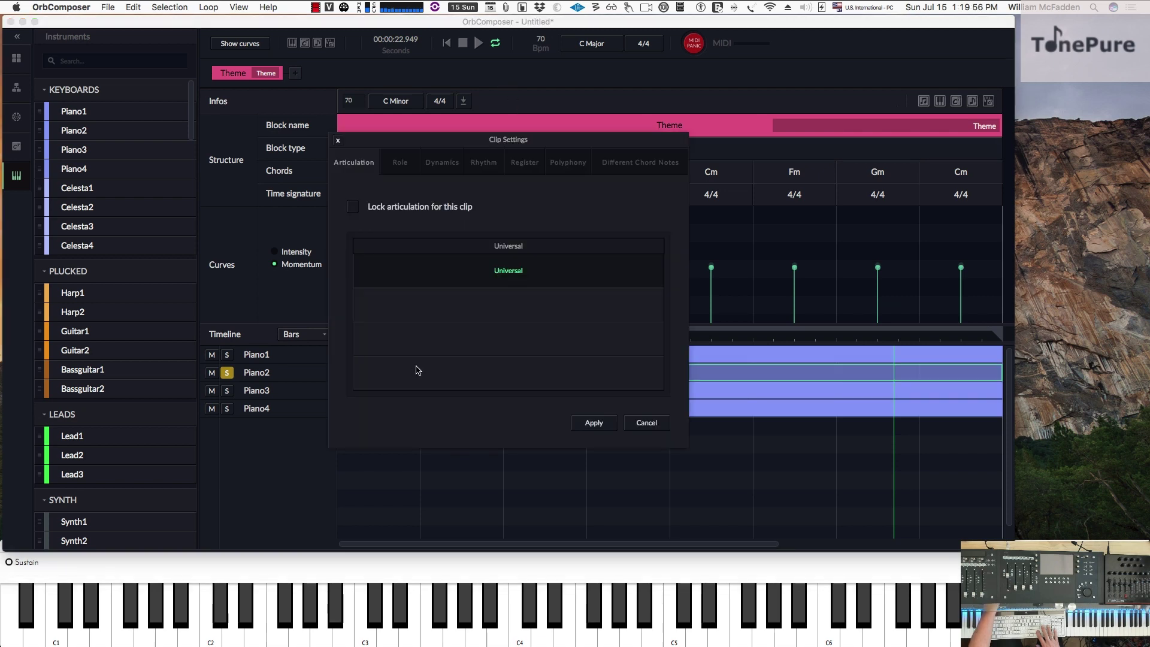
pyautogui.click(484, 165)
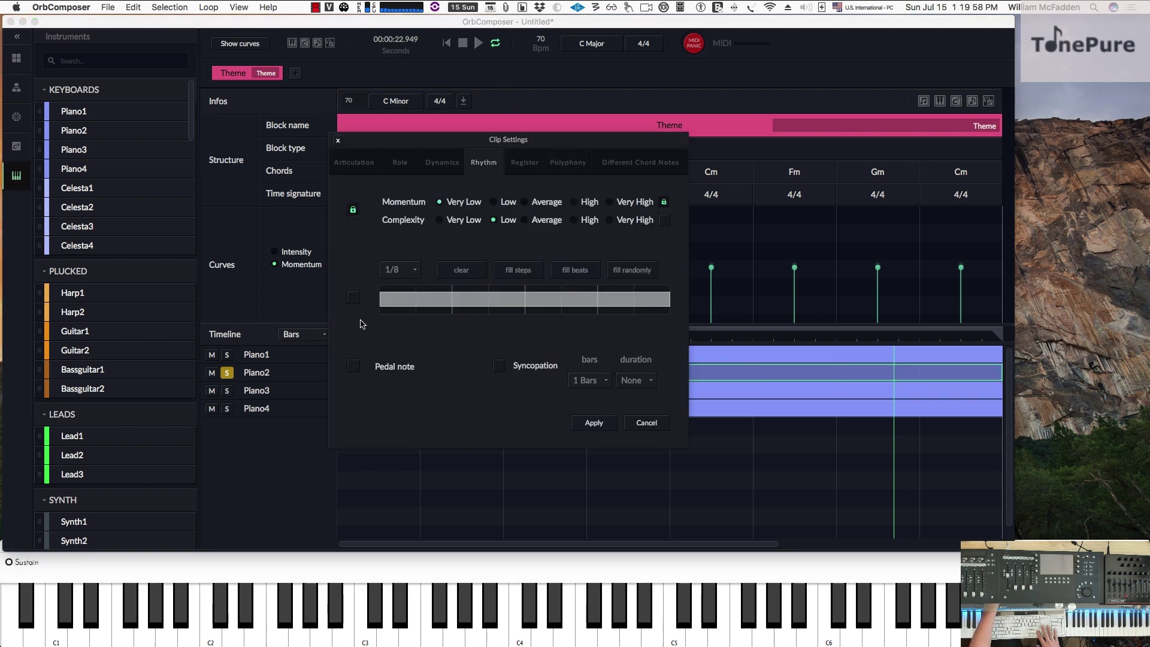
pyautogui.click(354, 297)
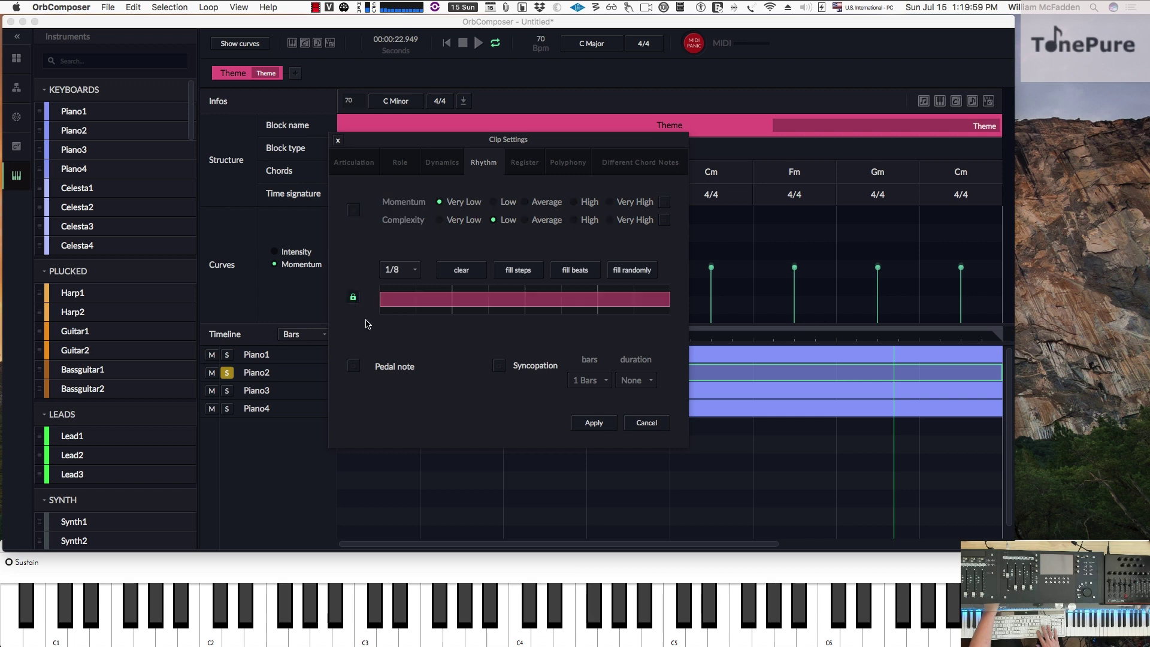
# Try a cleared rhythm pattern on a 1/2 grid with one half note at the start of the bar
pyautogui.click(398, 271)
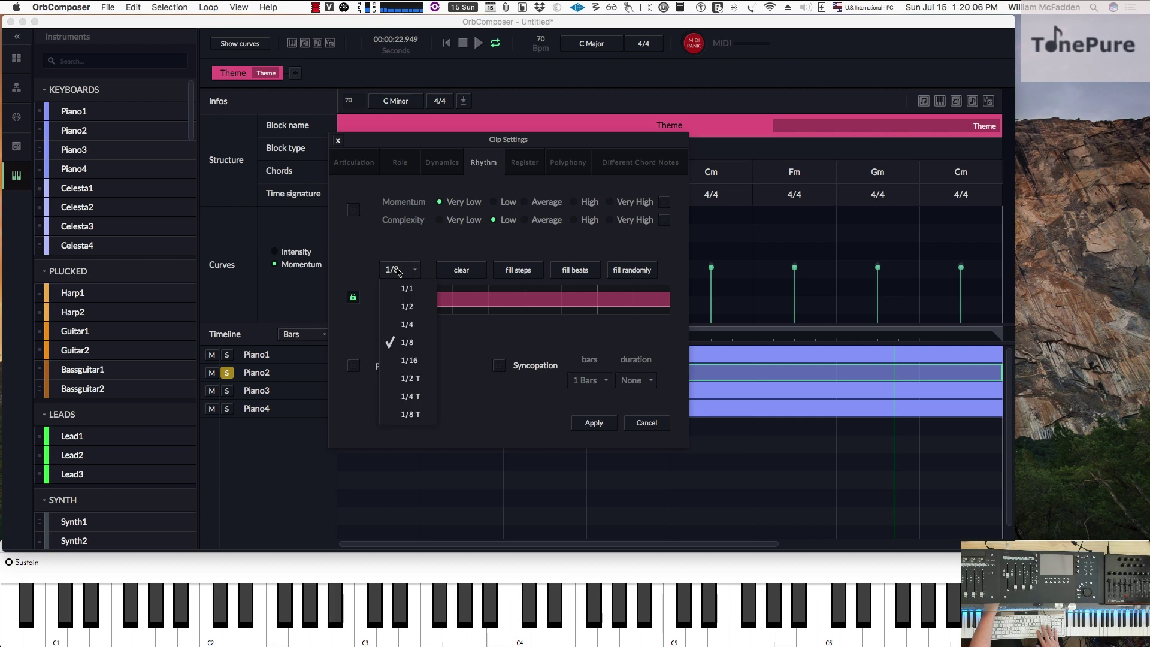
pyautogui.click(404, 309)
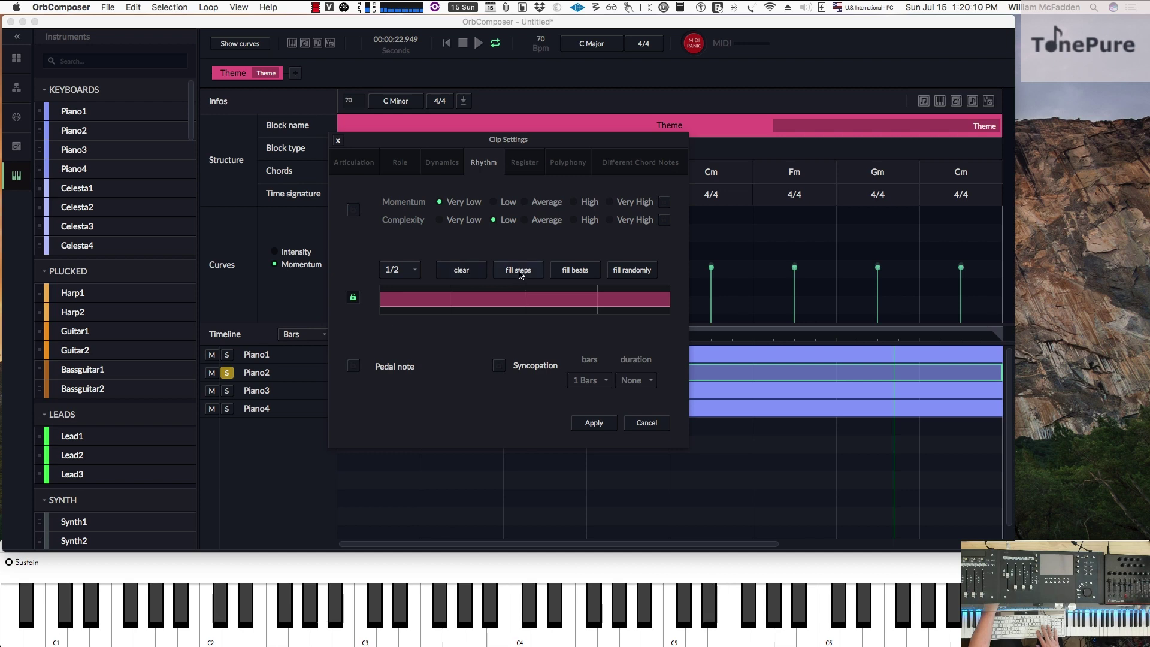
pyautogui.click(470, 272)
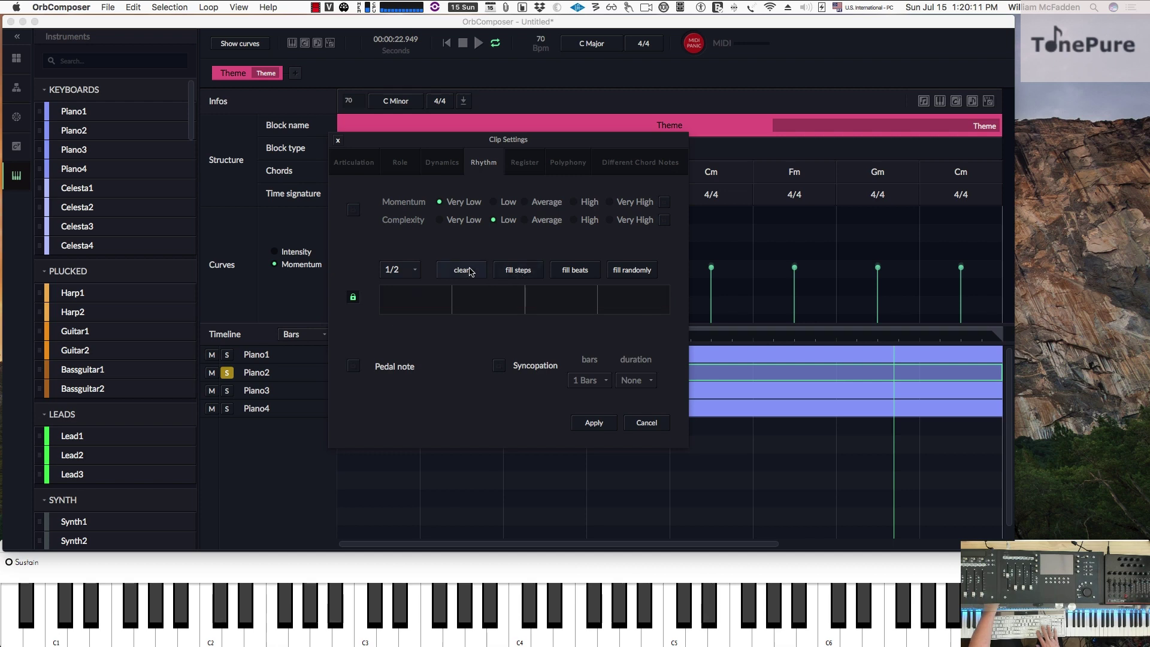
pyautogui.click(394, 301)
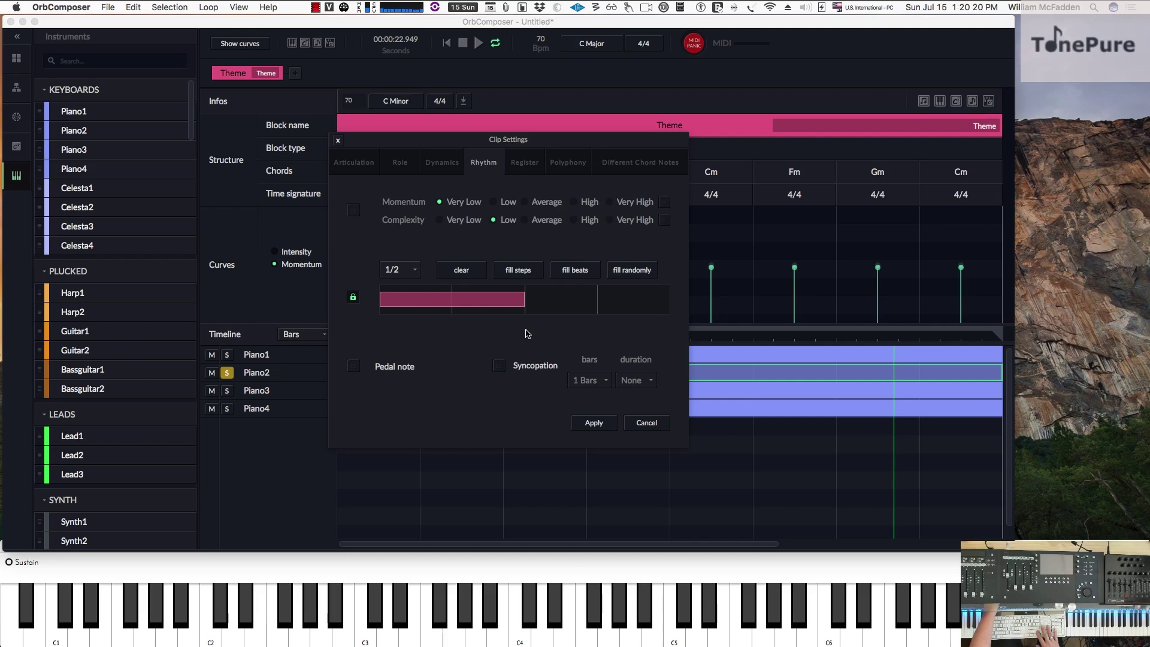
# Try a cleared rhythm pattern on a 1/1 grid with one whole note filling the bar
pyautogui.click(409, 271)
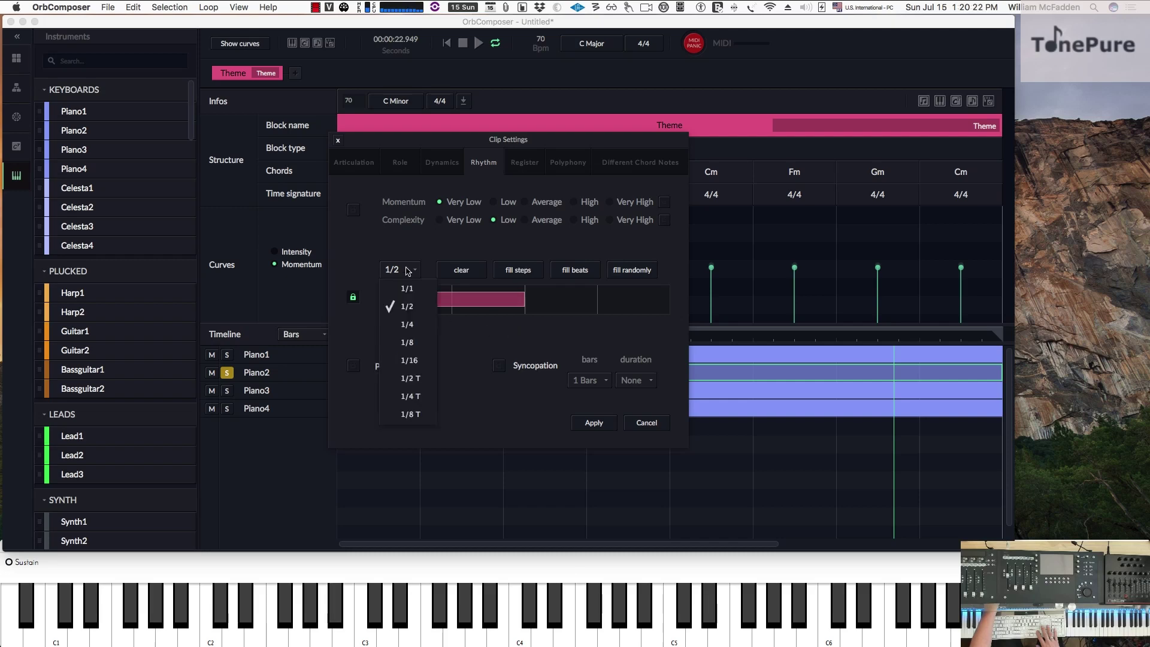
pyautogui.click(407, 287)
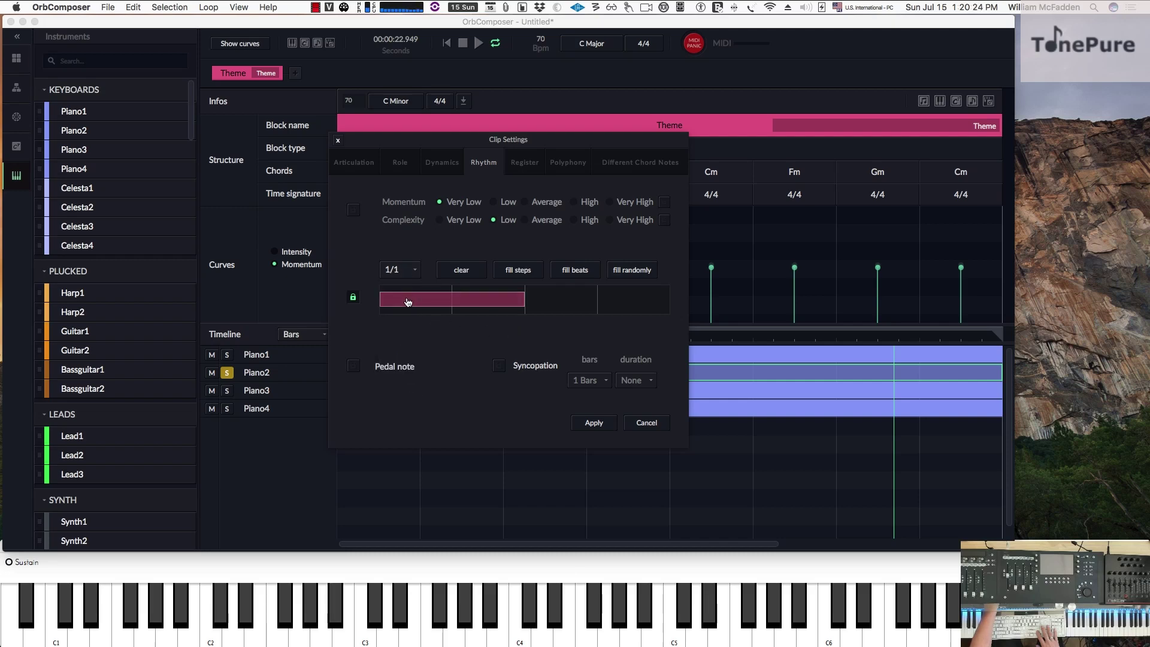
pyautogui.click(469, 273)
pyautogui.click(423, 302)
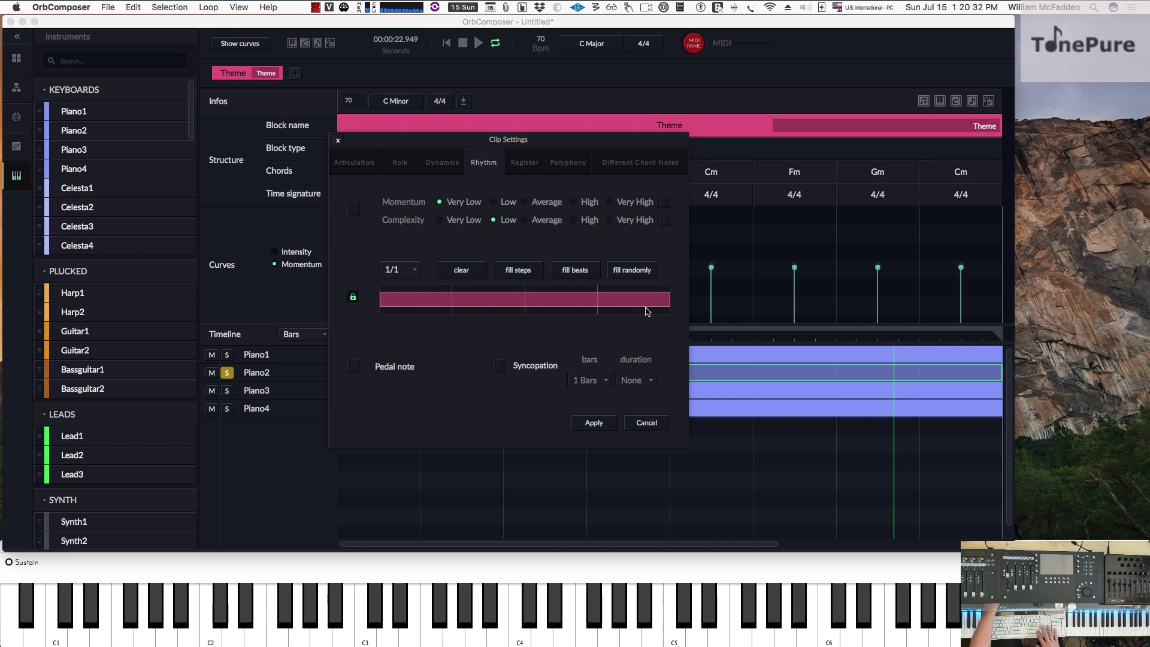
# Replace the Piano2 clip's rhythm pattern with four quarter notes on a 1/4 grid and apply it
pyautogui.click(407, 274)
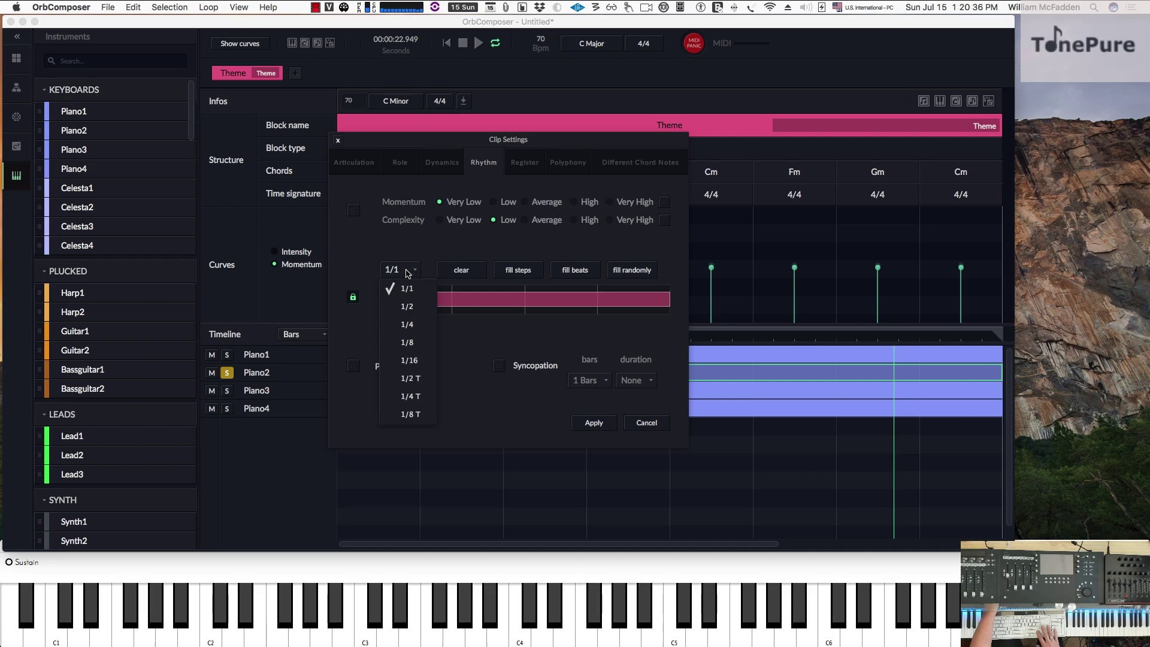
pyautogui.click(407, 324)
pyautogui.click(463, 273)
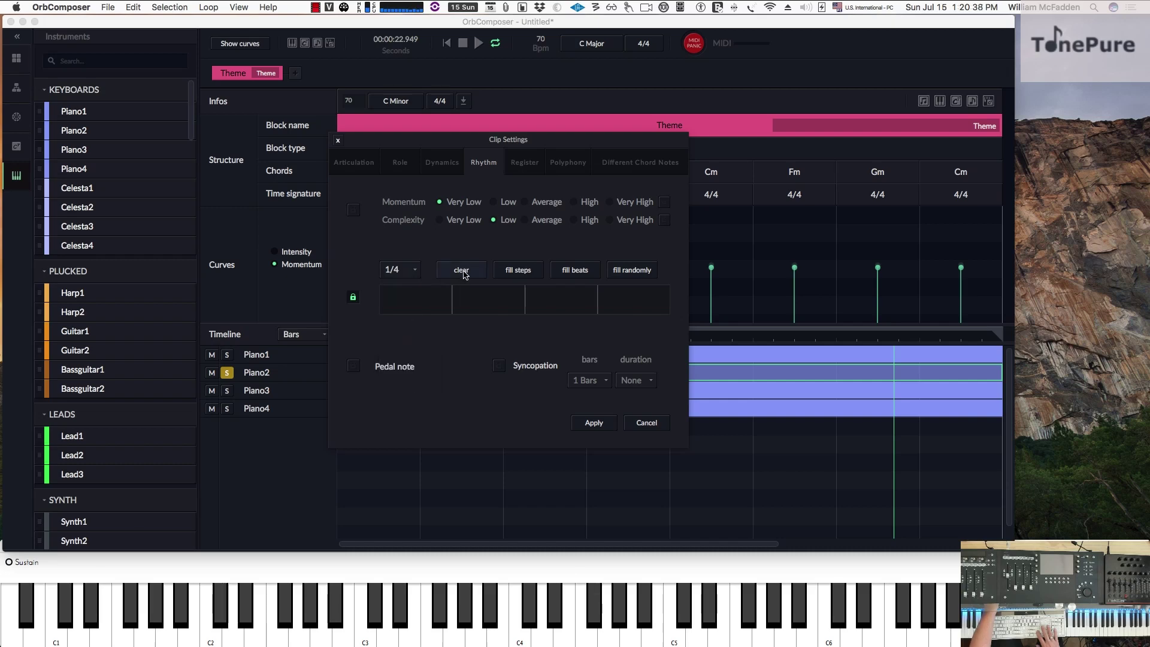
pyautogui.click(400, 305)
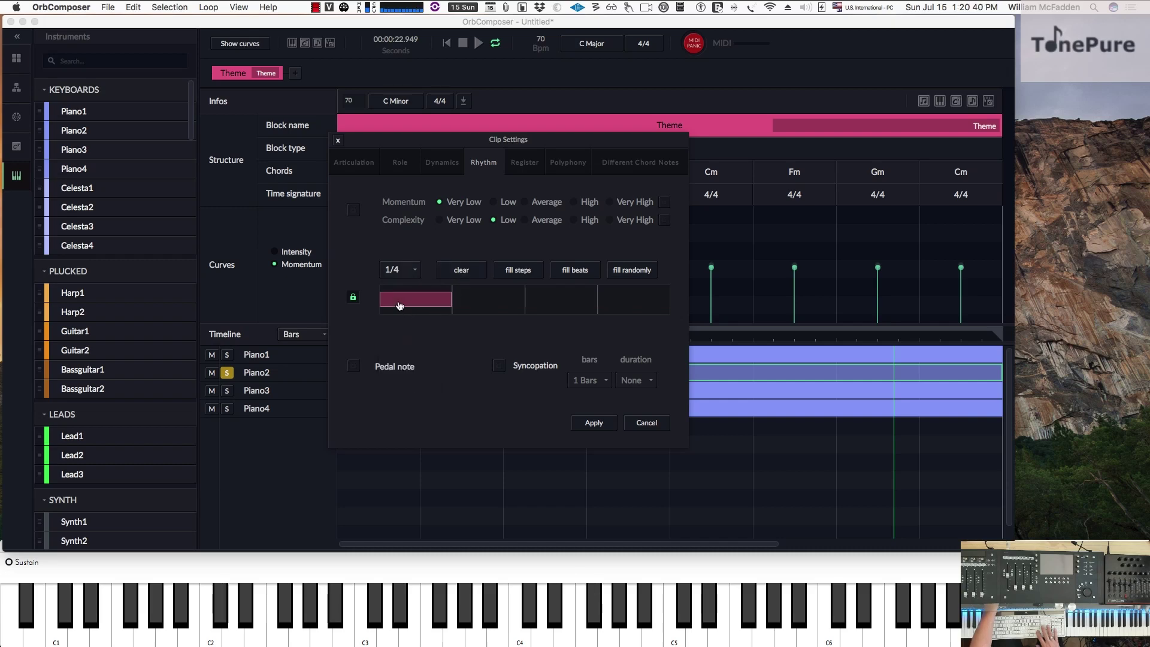
pyautogui.click(476, 302)
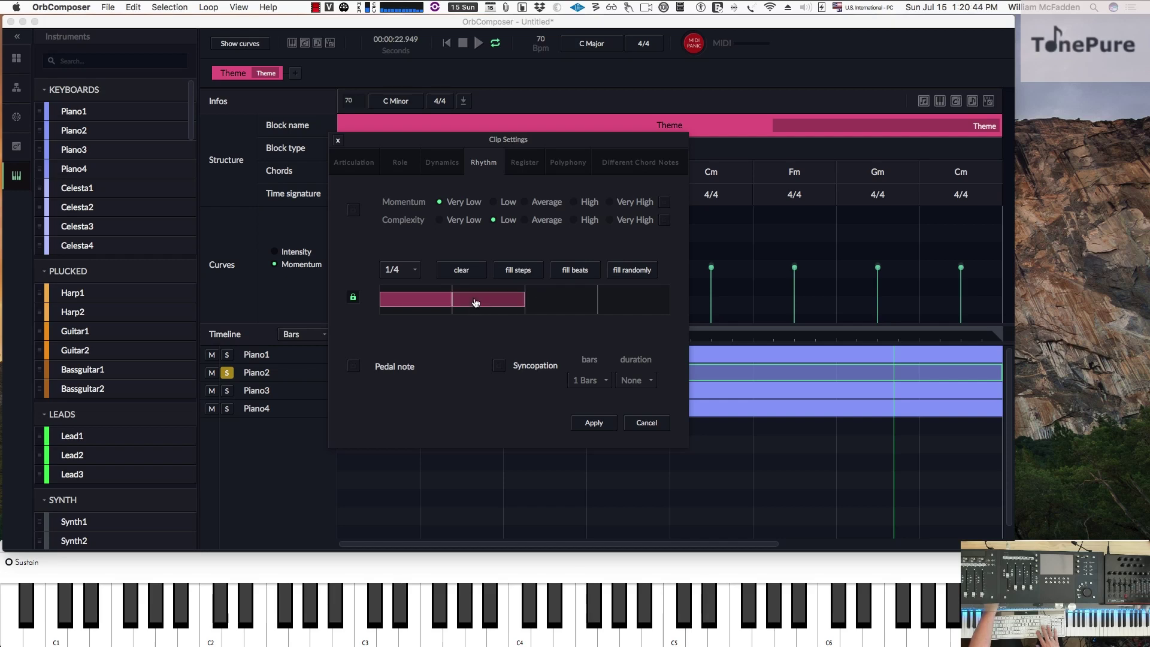
pyautogui.click(539, 301)
pyautogui.click(623, 301)
pyautogui.click(593, 424)
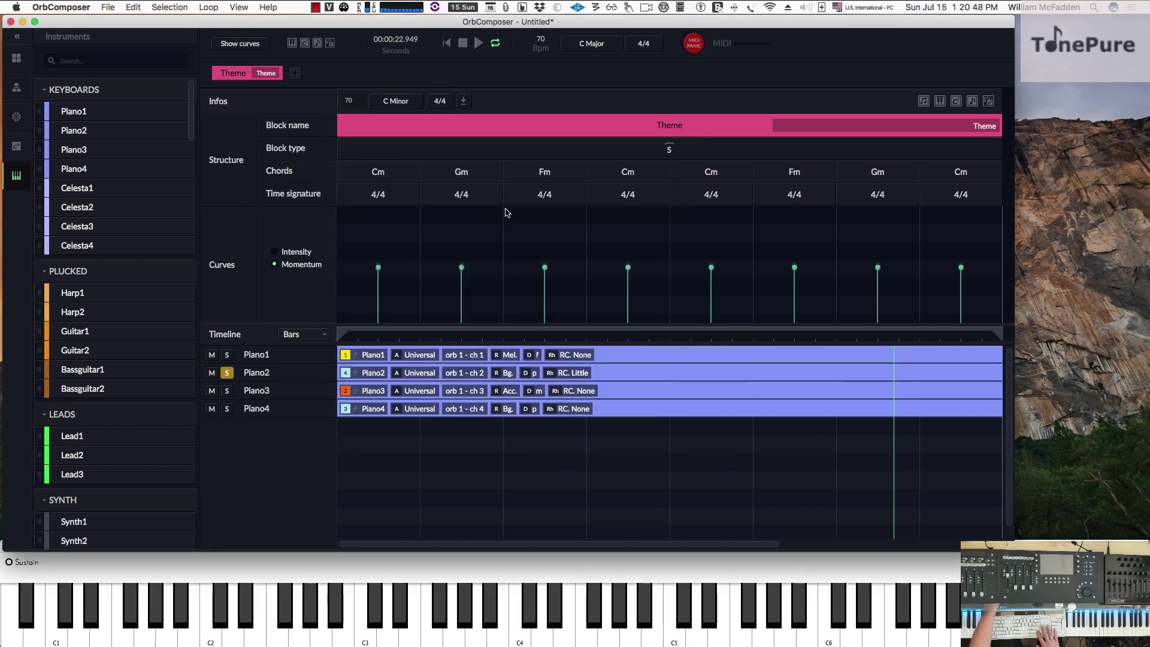
# Play the soloed Piano2 track from the start, switch the solo to Piano3 and replay from the start
pyautogui.click(448, 43)
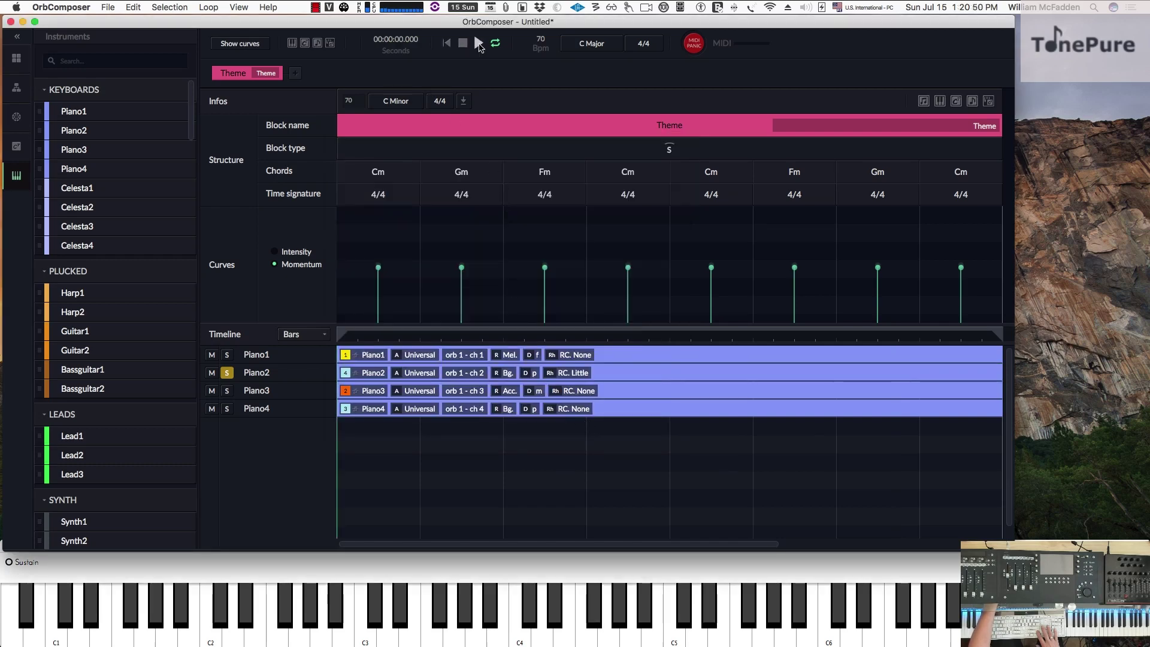
pyautogui.click(478, 43)
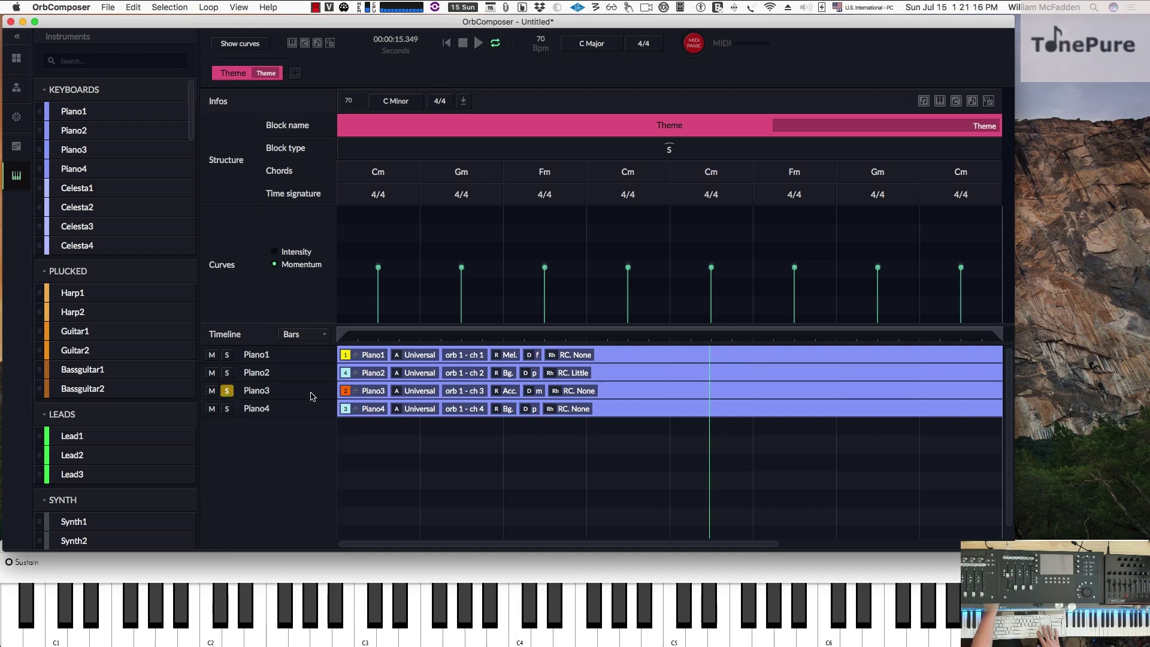
pyautogui.click(442, 48)
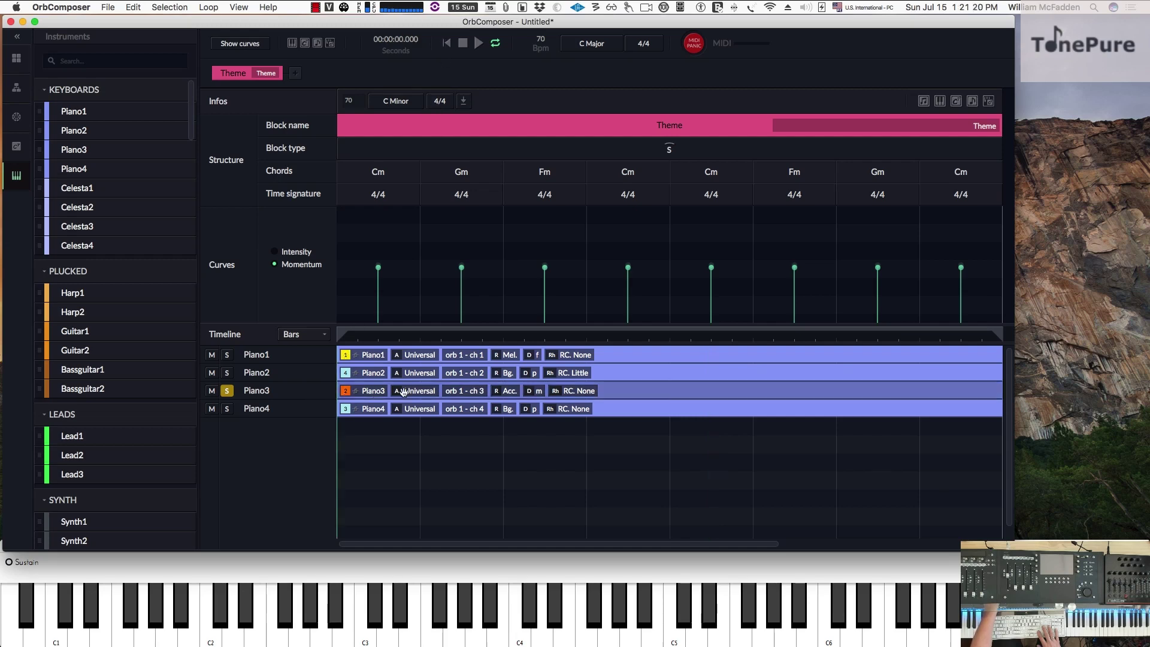
pyautogui.click(478, 46)
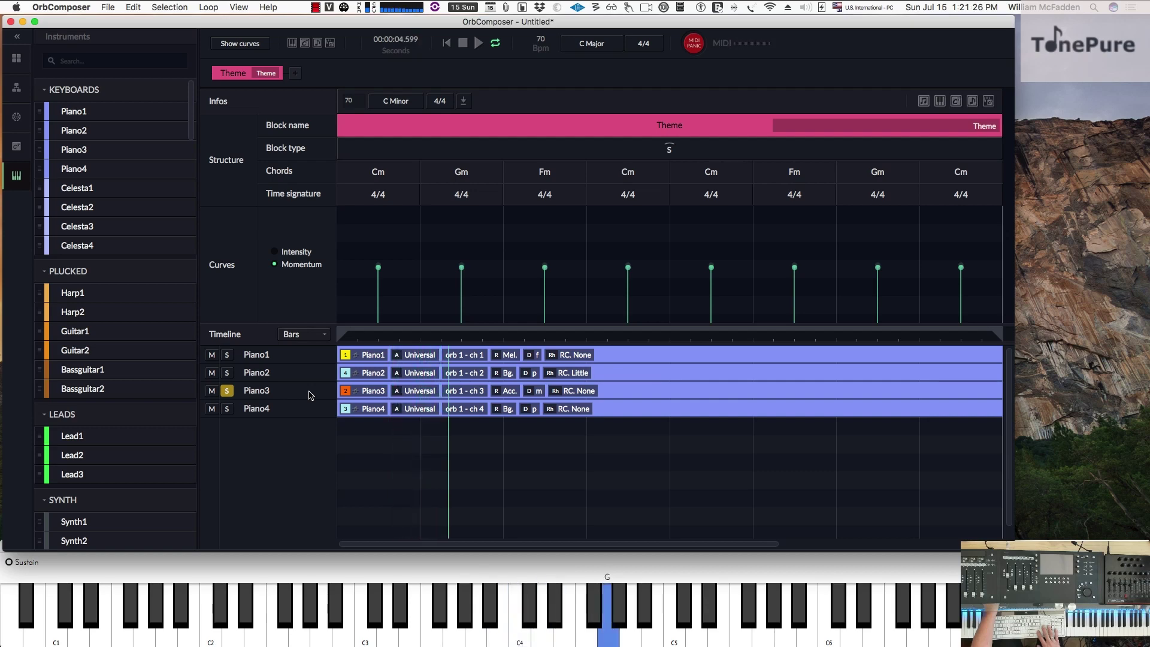
# Review the Piano3 clip's rhythm settings and close them without applying anything
pyautogui.click(417, 395)
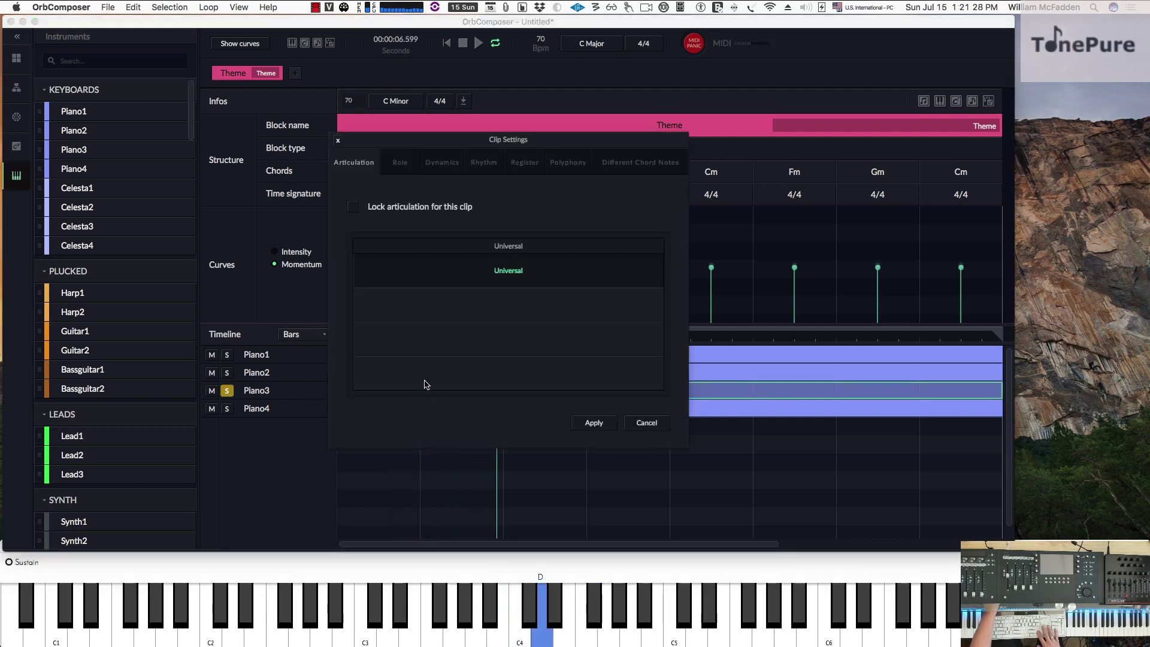
pyautogui.click(481, 162)
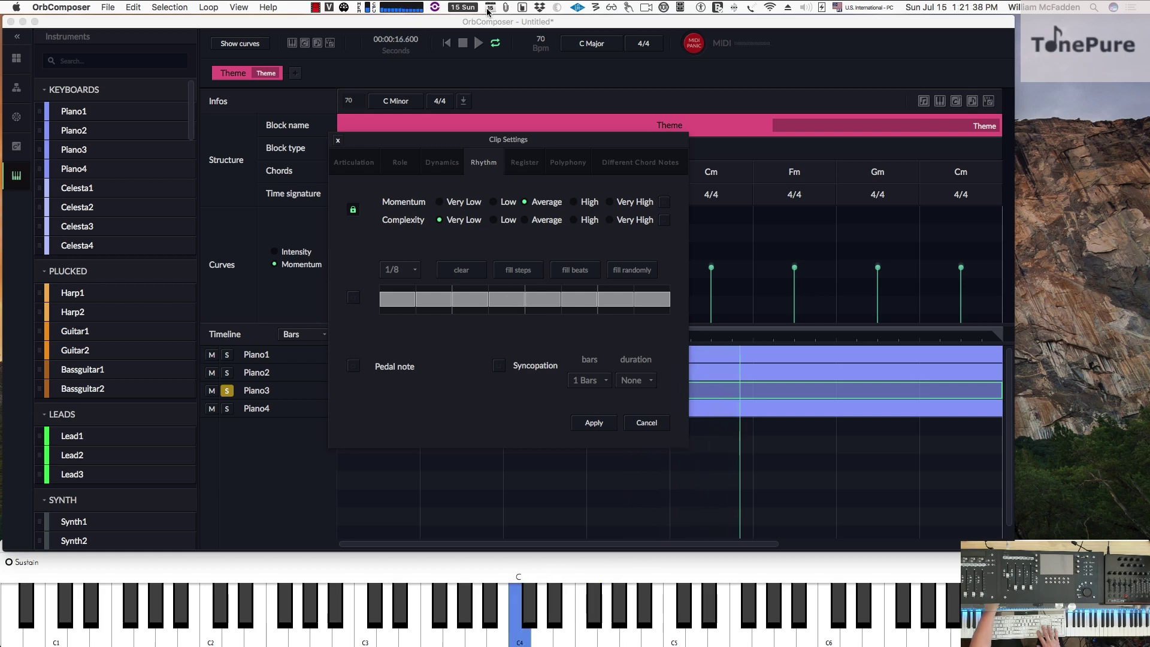
pyautogui.click(638, 424)
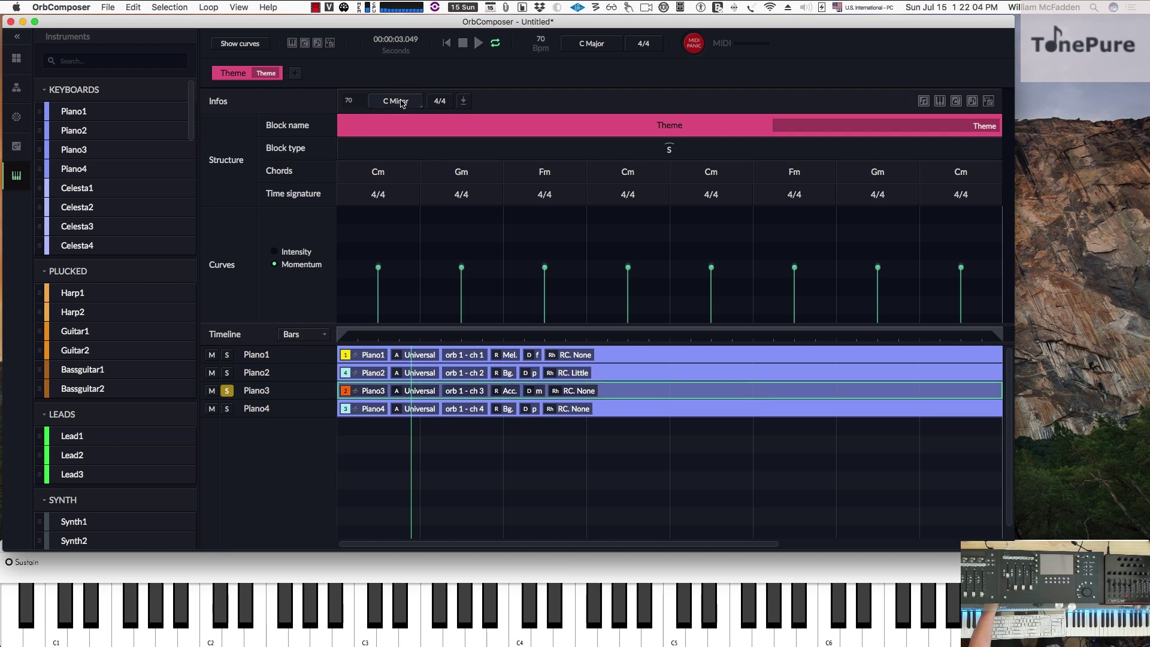
# Enable the custom rhythm pattern for the Piano3 clip on a 1/16 grid, apply it and play the soloed track
pyautogui.click(421, 391)
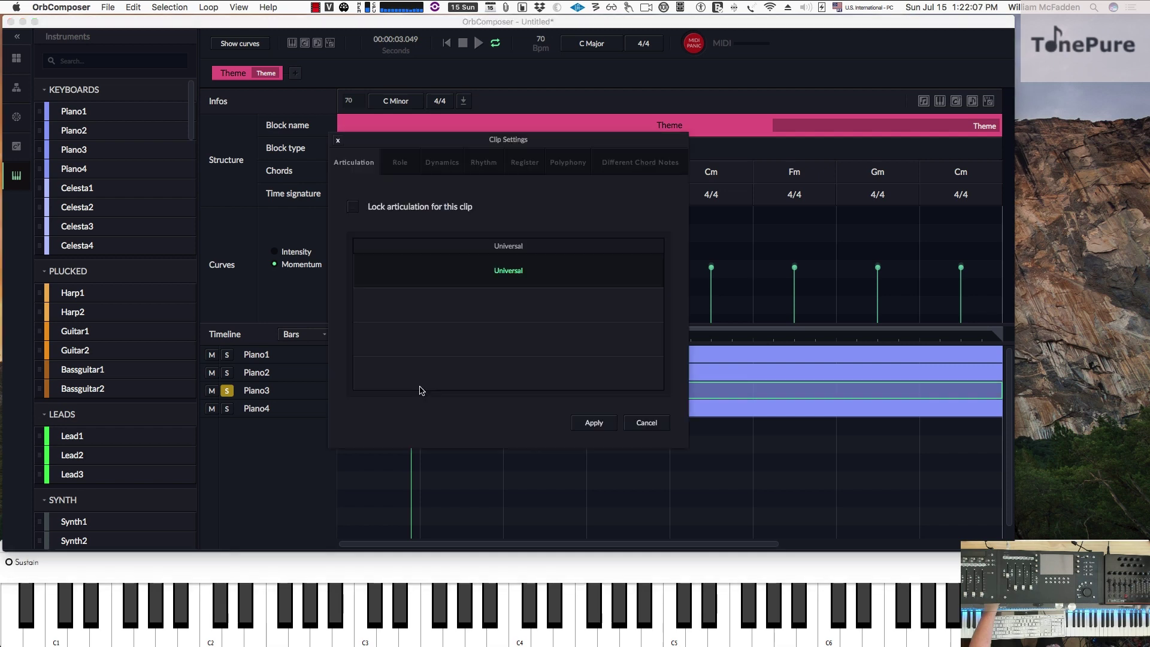
pyautogui.click(473, 165)
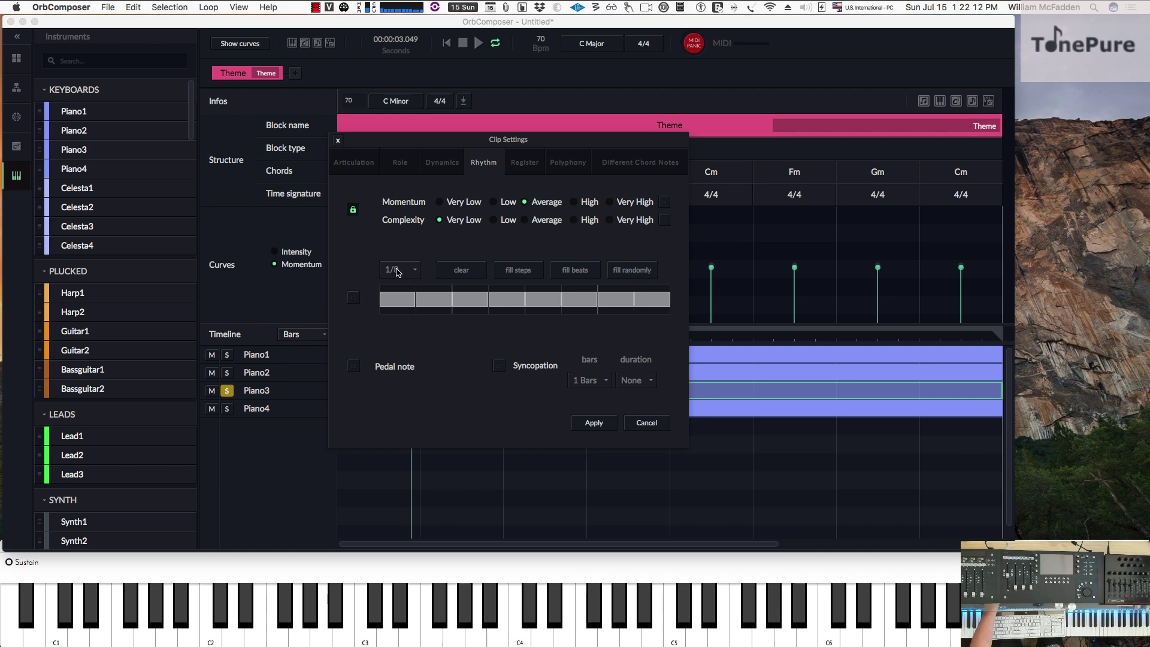
pyautogui.click(352, 298)
pyautogui.click(400, 274)
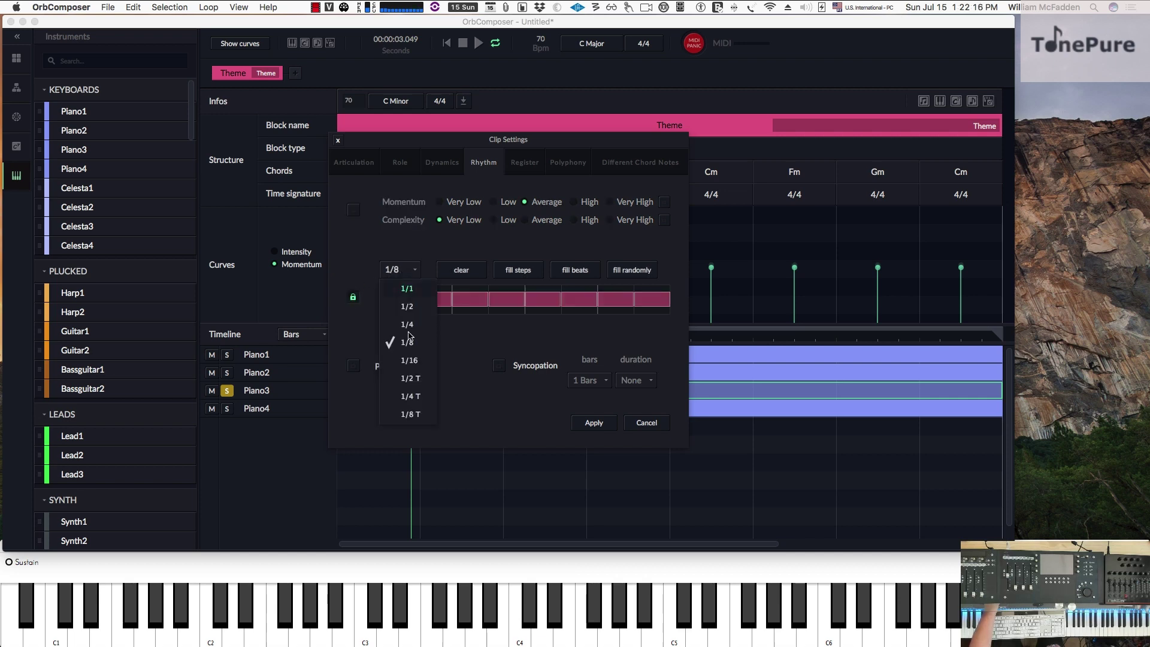
pyautogui.click(408, 361)
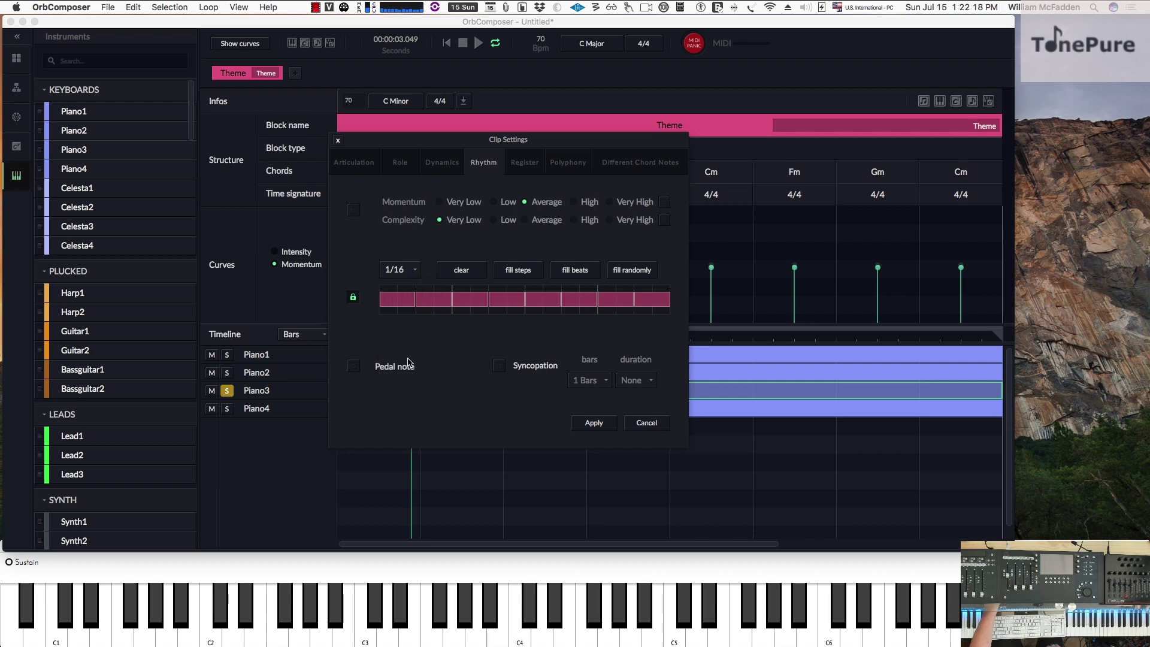
pyautogui.click(593, 424)
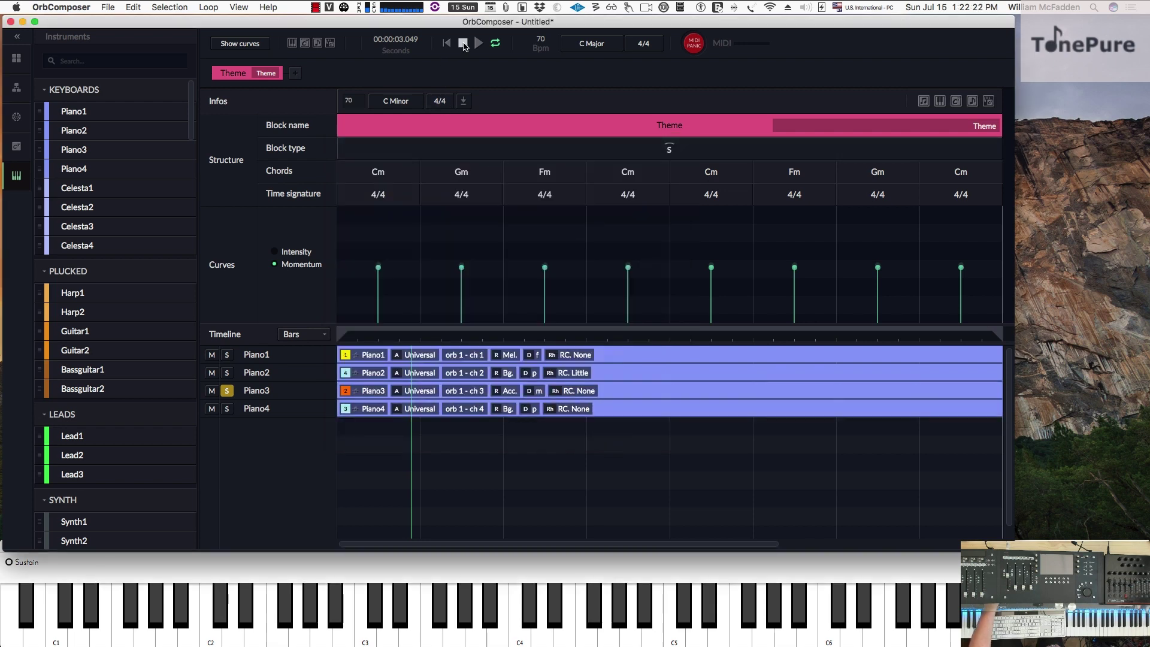
pyautogui.click(478, 44)
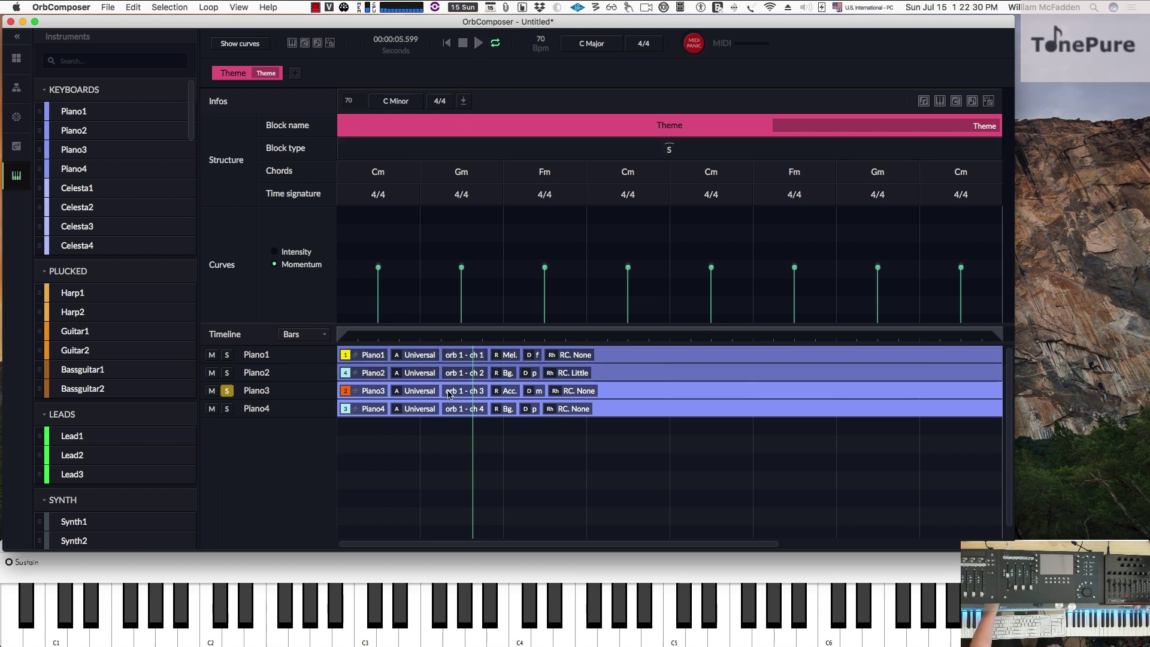
# Replace the Piano3 clip's rhythm pattern with one filling every step of a 1/16 grid and apply it
pyautogui.click(419, 391)
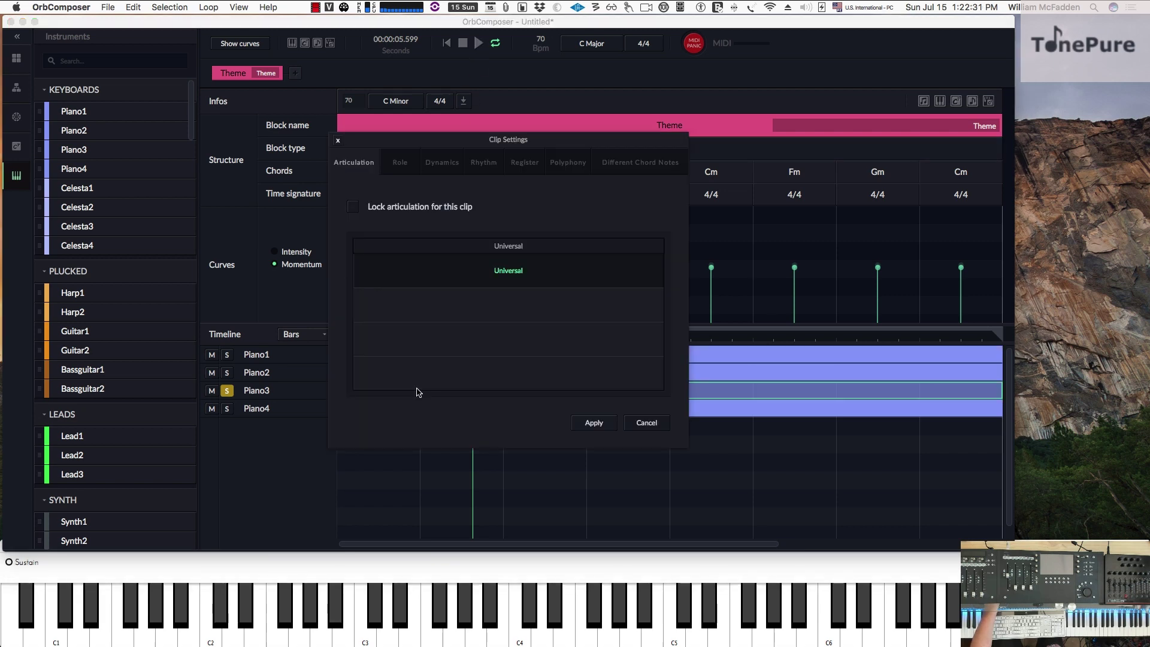
pyautogui.click(483, 164)
pyautogui.click(459, 270)
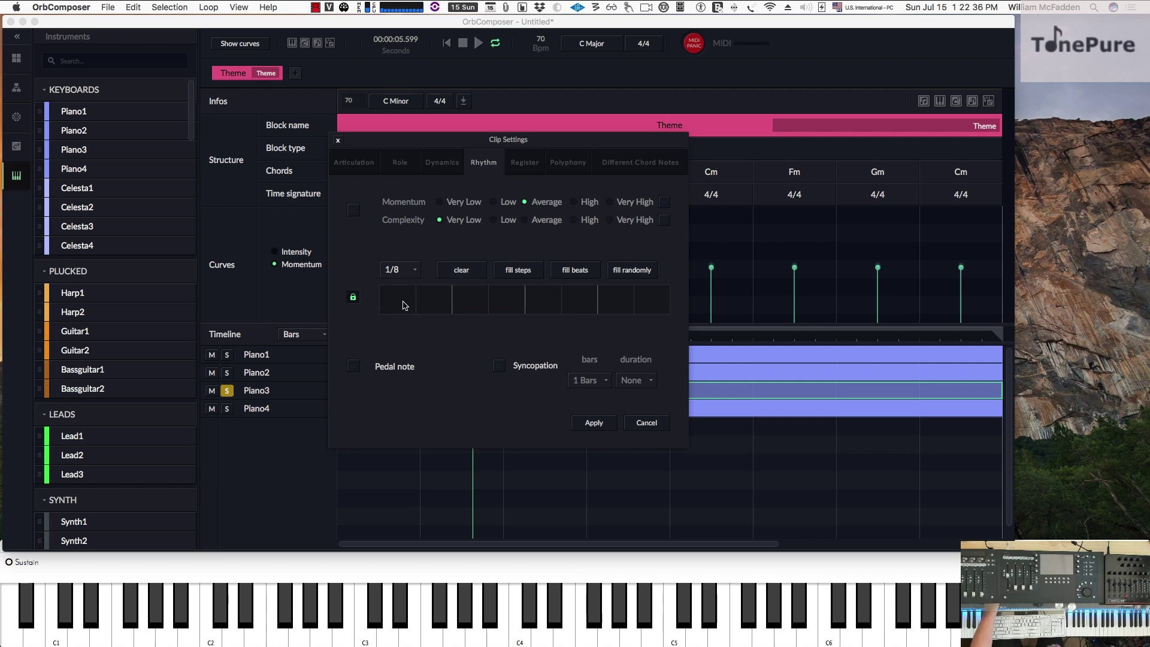
pyautogui.click(413, 270)
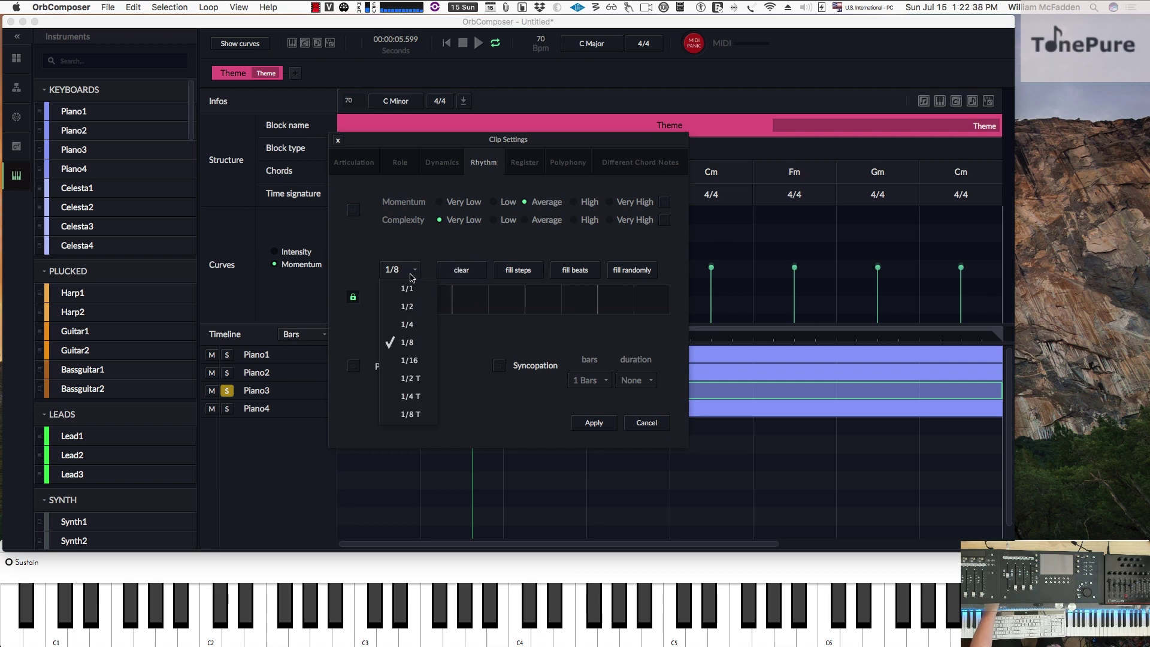
pyautogui.click(408, 360)
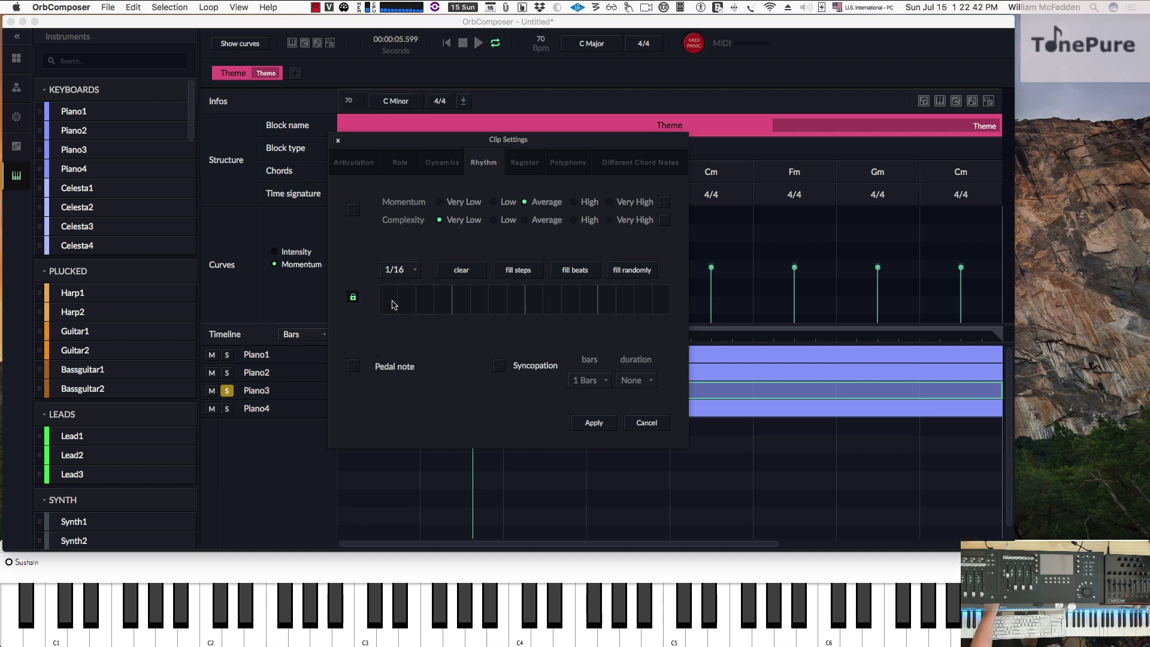
pyautogui.click(528, 273)
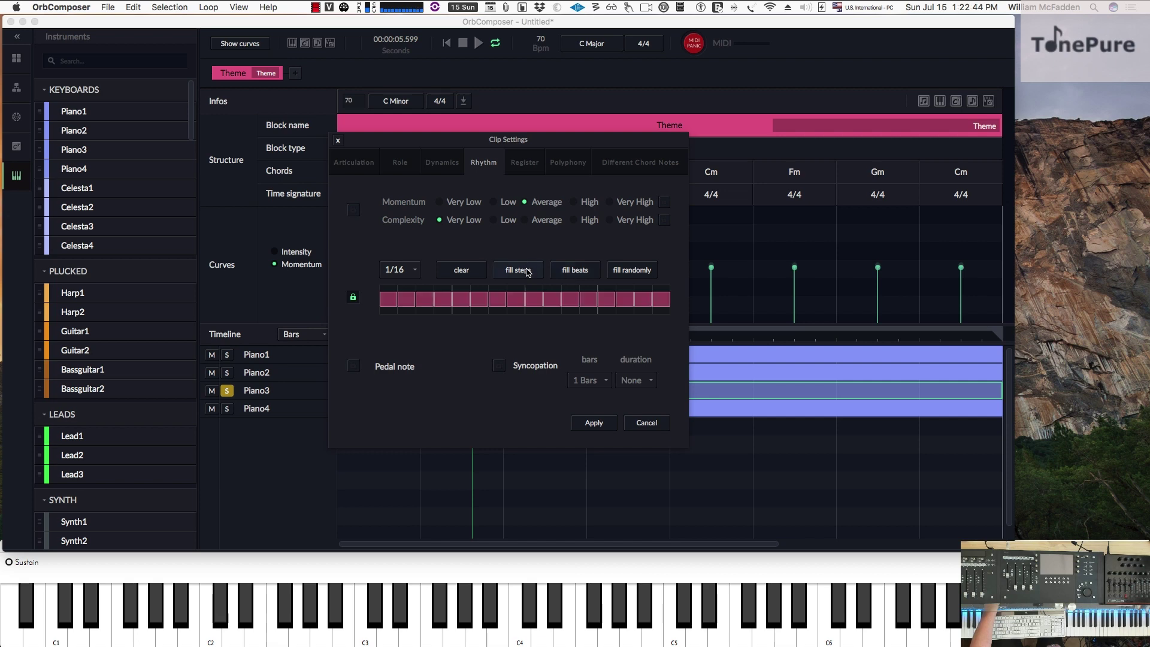
pyautogui.click(594, 423)
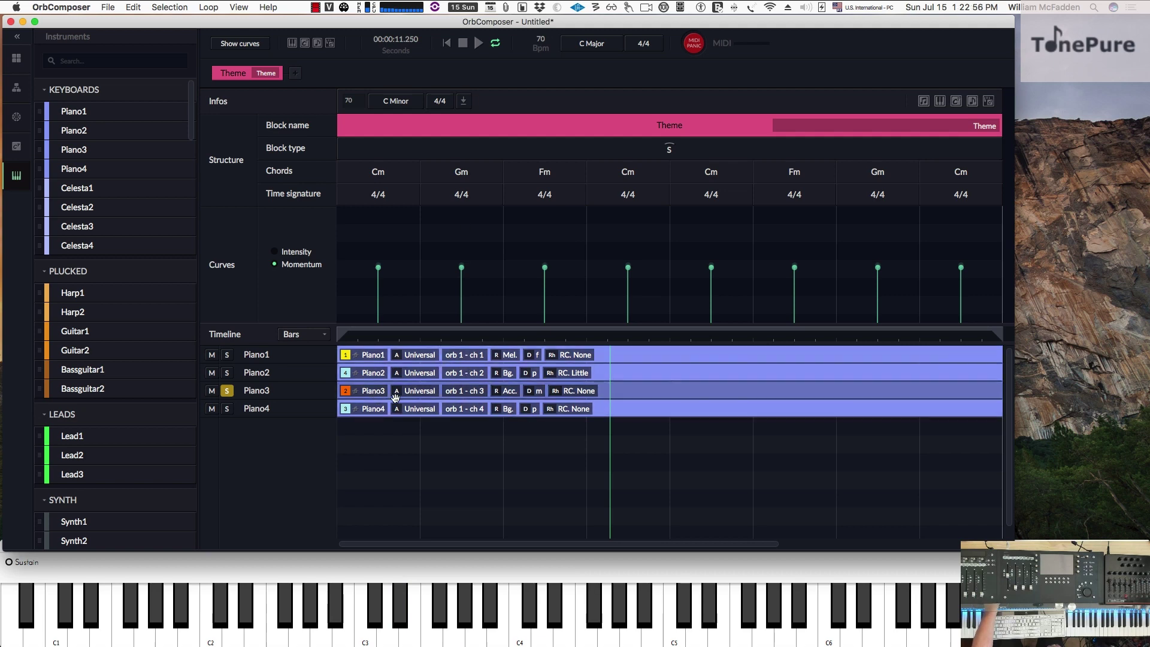
# Set the Piano4 clip's role to Bass and apply it
pyautogui.click(510, 411)
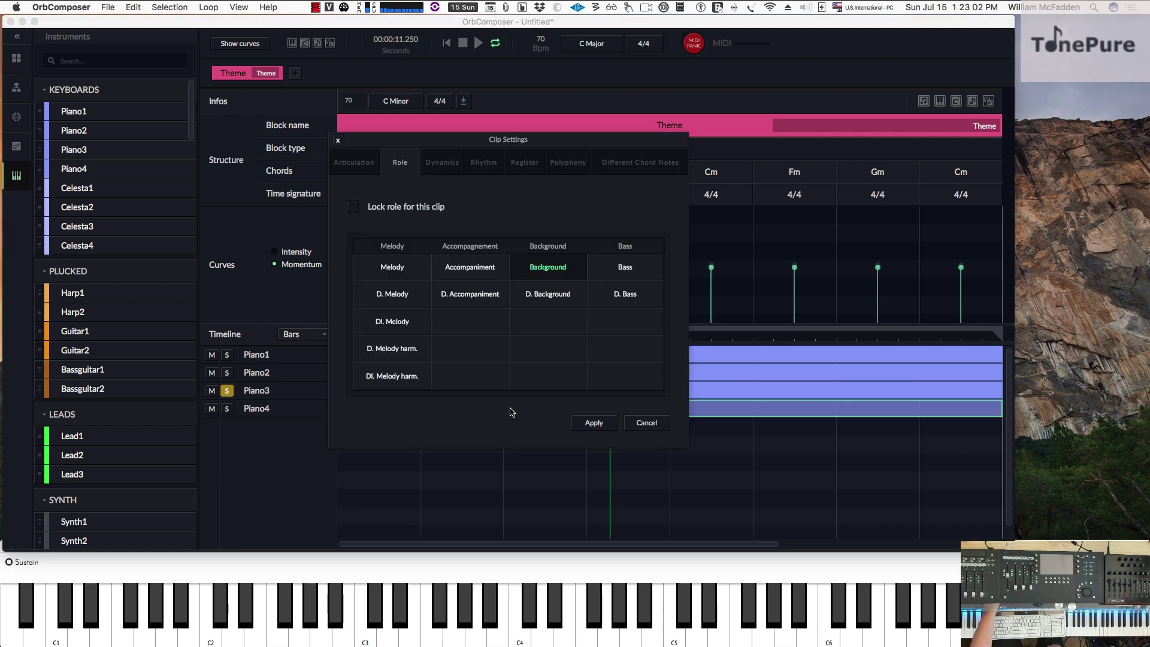
pyautogui.click(628, 272)
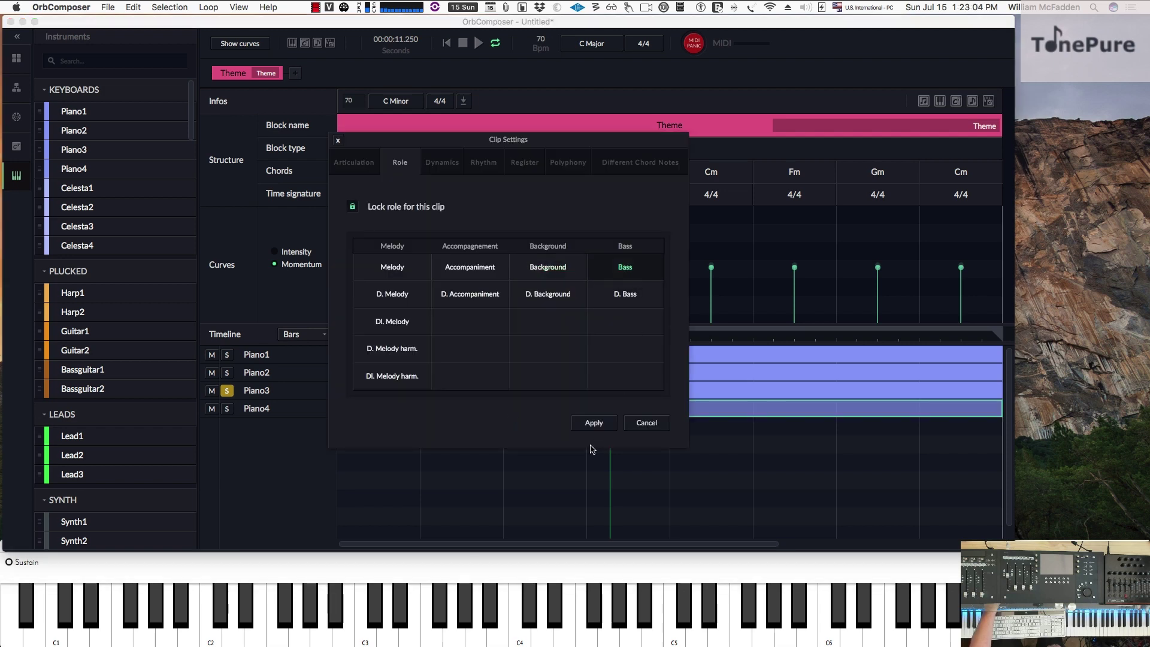
pyautogui.click(604, 424)
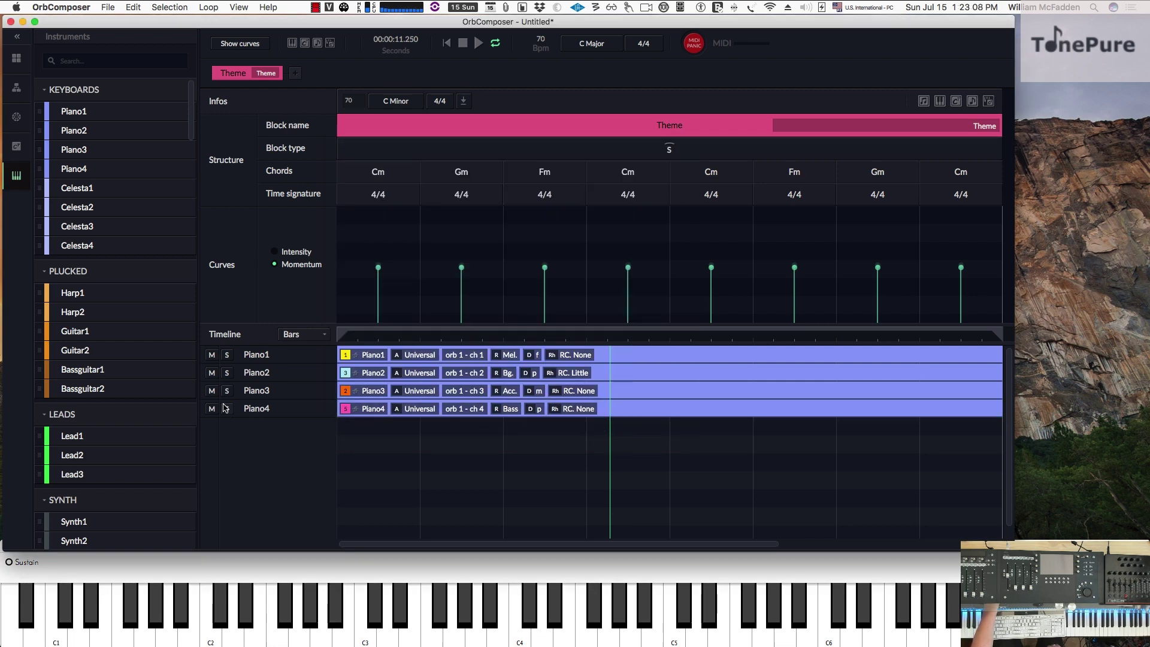
# Switch the solo from Piano3 to Piano4, play the track from the start and stop playback
pyautogui.click(446, 44)
pyautogui.click(478, 43)
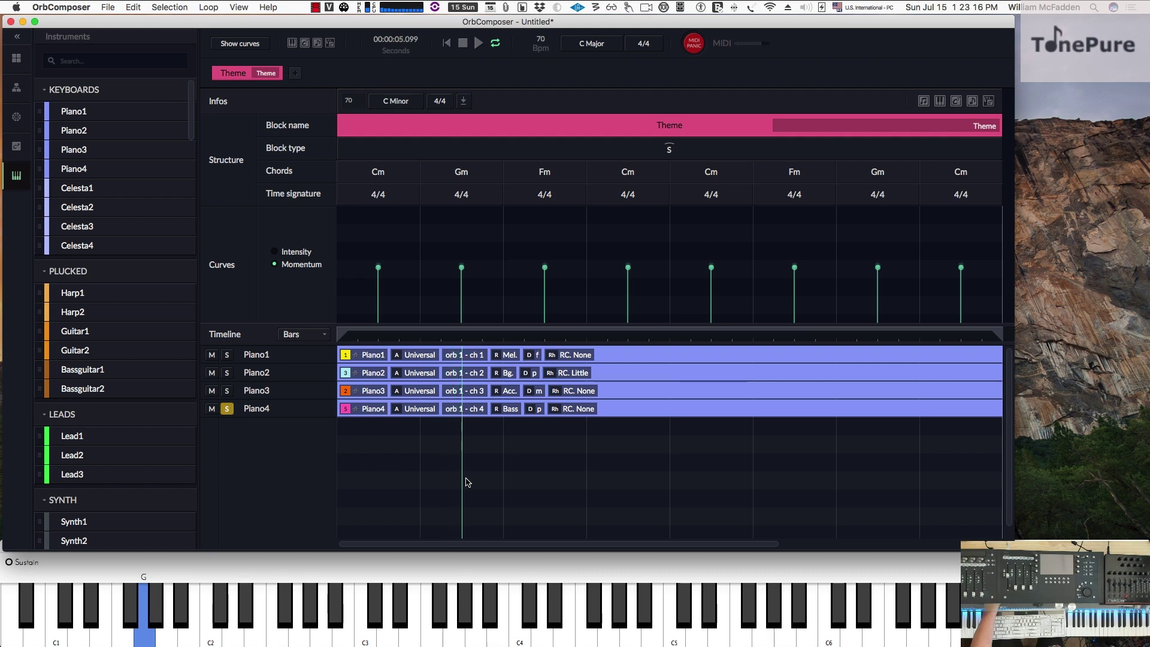
pyautogui.click(462, 44)
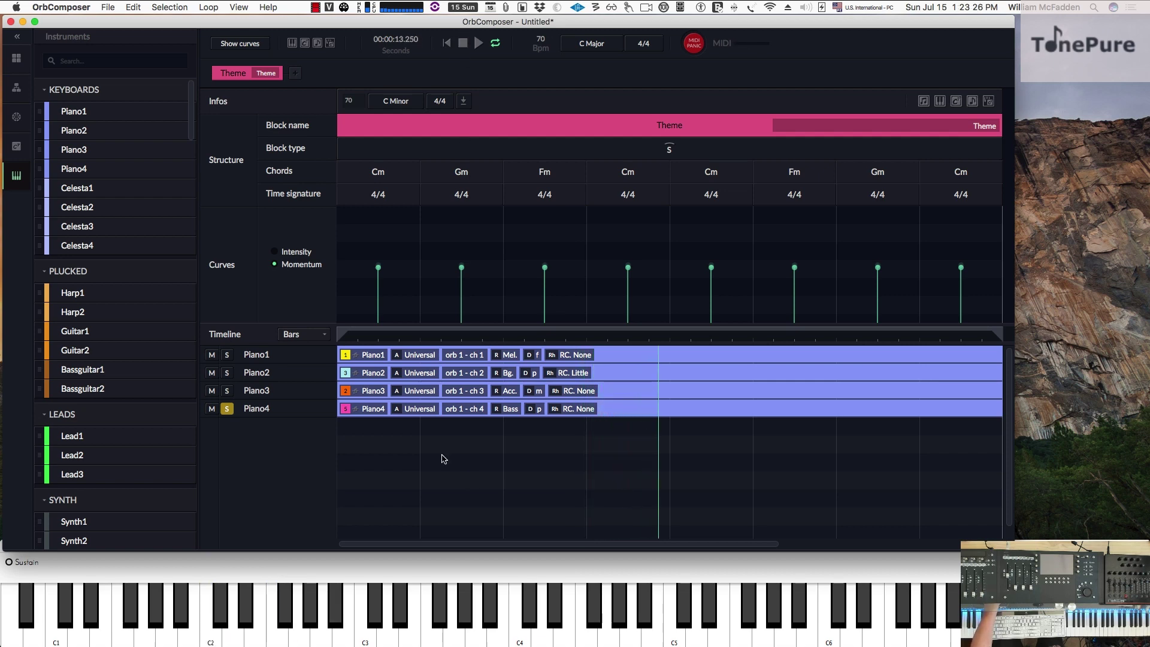
# Replace the Piano4 clip's rhythm with a custom pattern of two half notes on a 1/2 grid and apply it
pyautogui.click(418, 408)
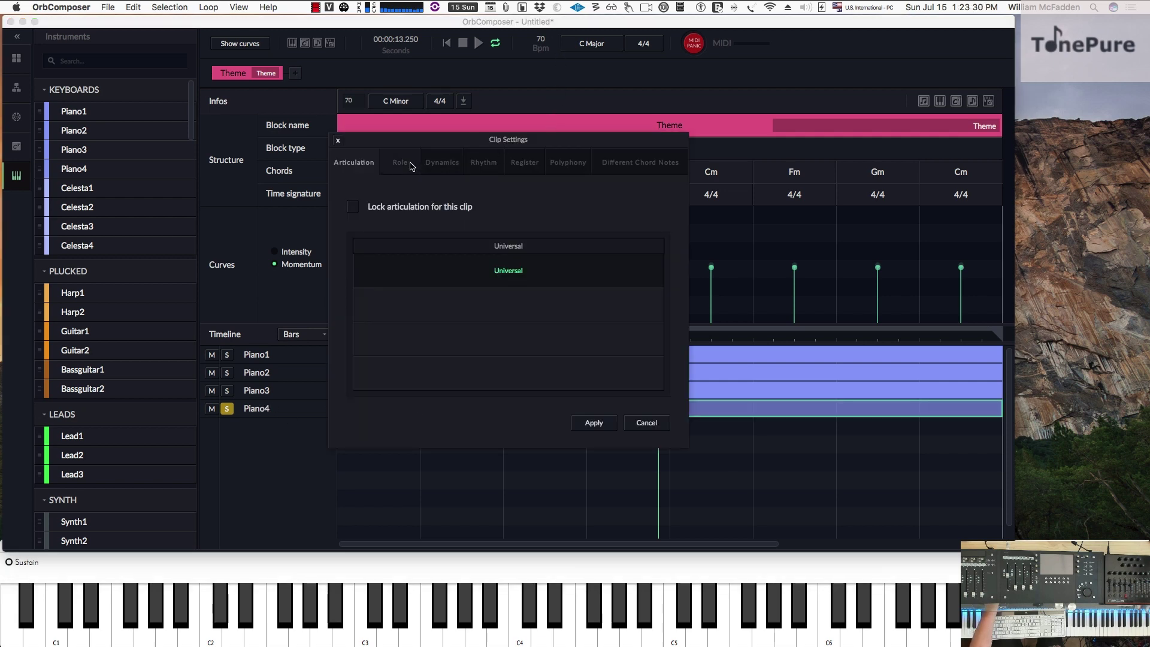
pyautogui.click(431, 163)
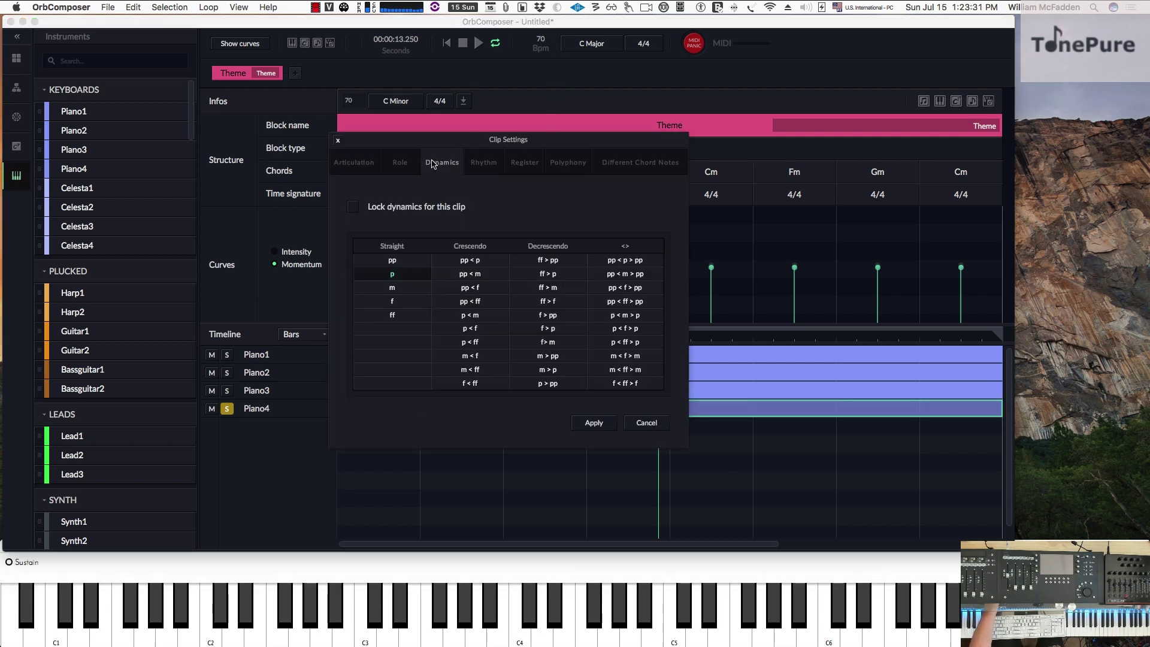
pyautogui.click(471, 160)
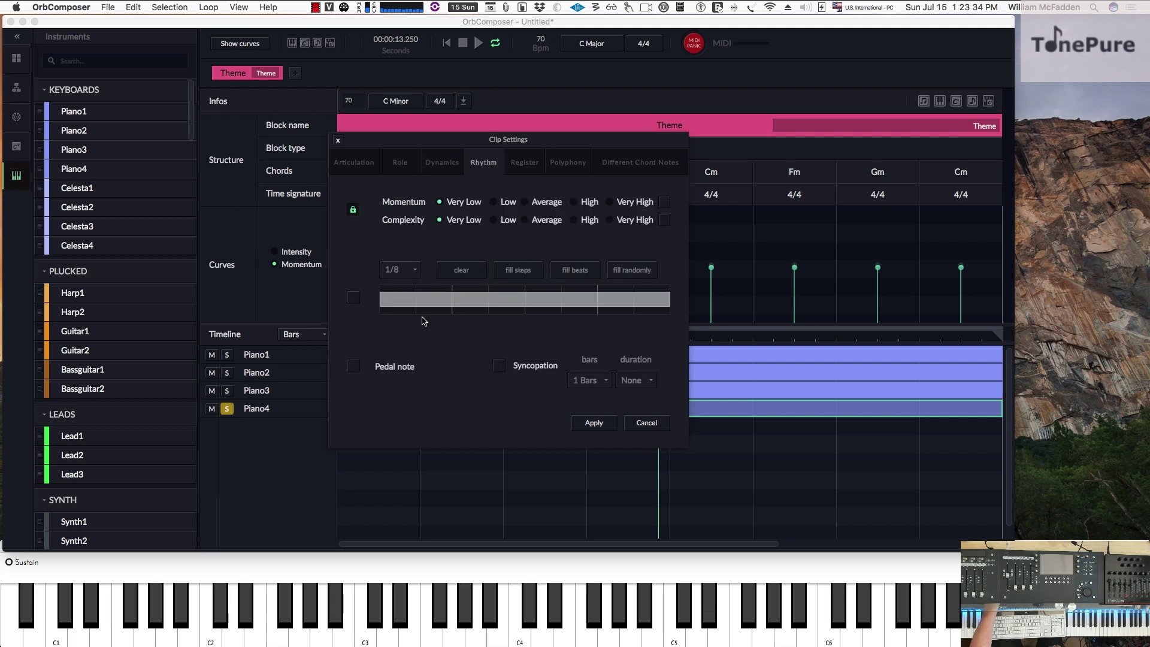
pyautogui.click(354, 297)
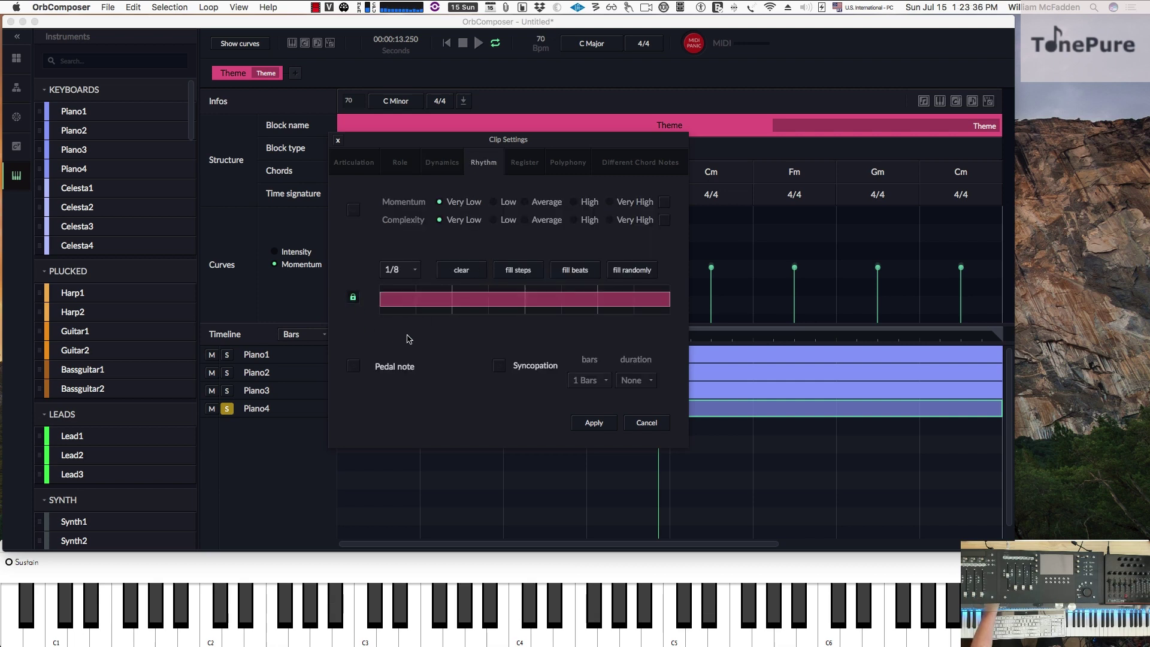
pyautogui.click(403, 275)
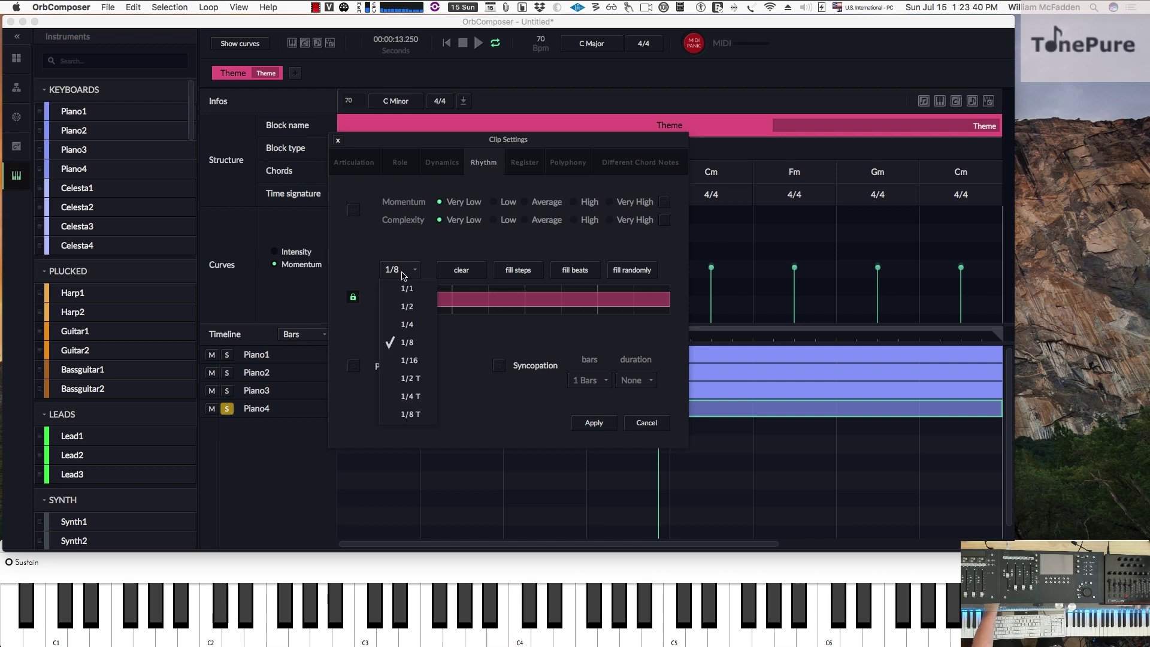
pyautogui.click(406, 307)
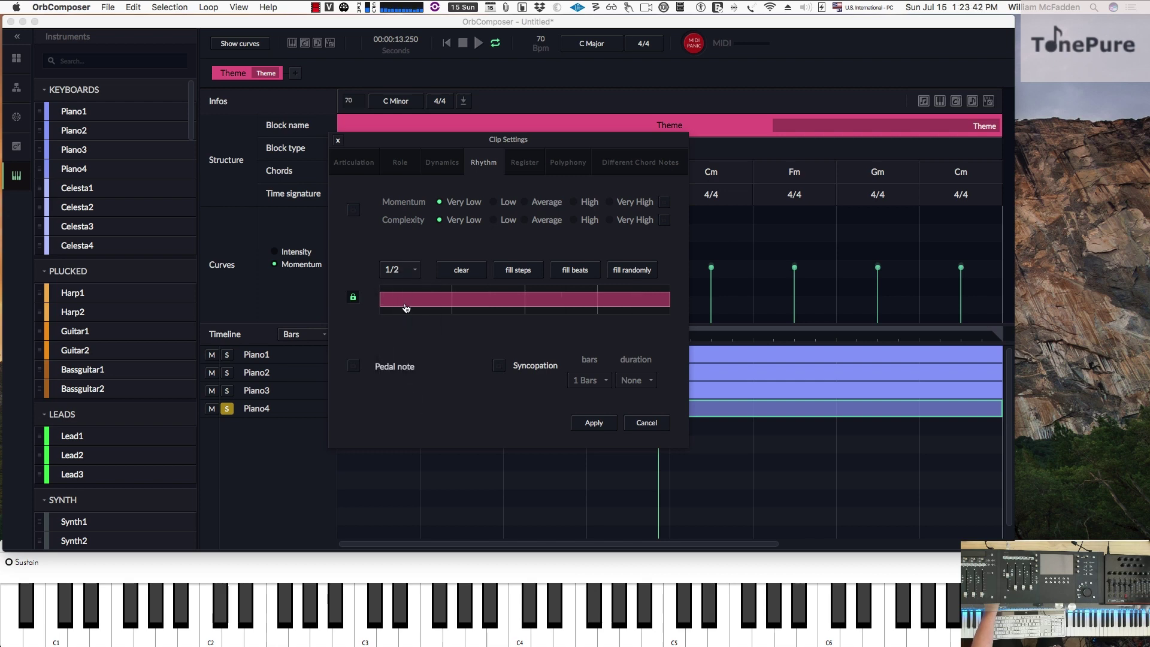
pyautogui.click(461, 269)
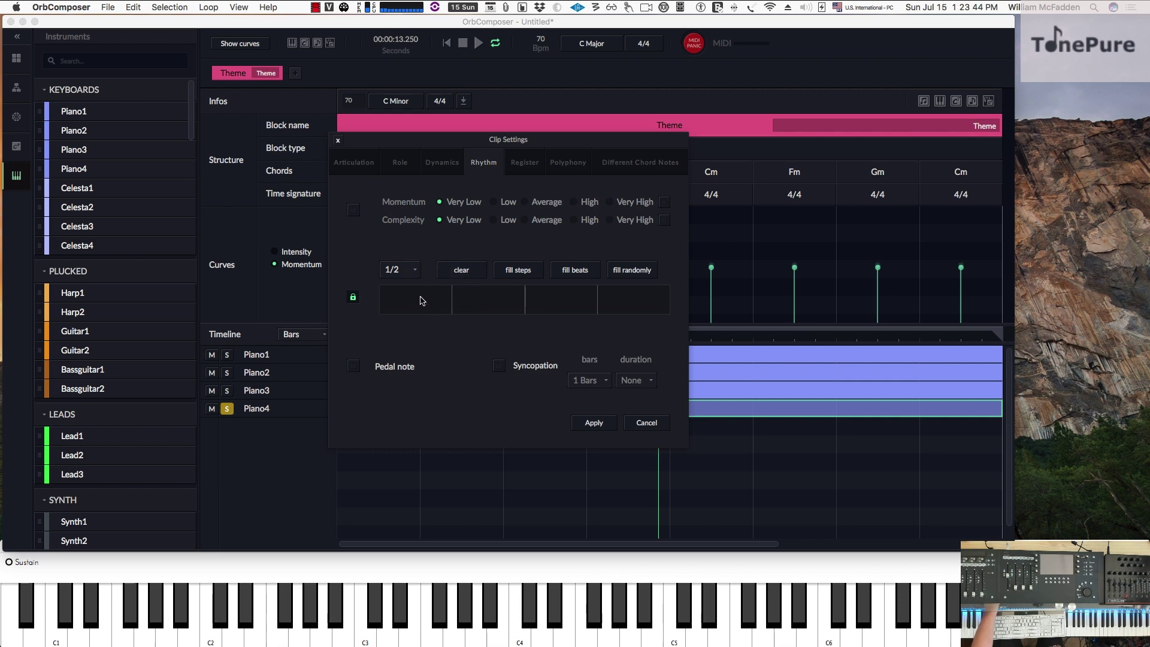
pyautogui.click(422, 301)
pyautogui.click(561, 299)
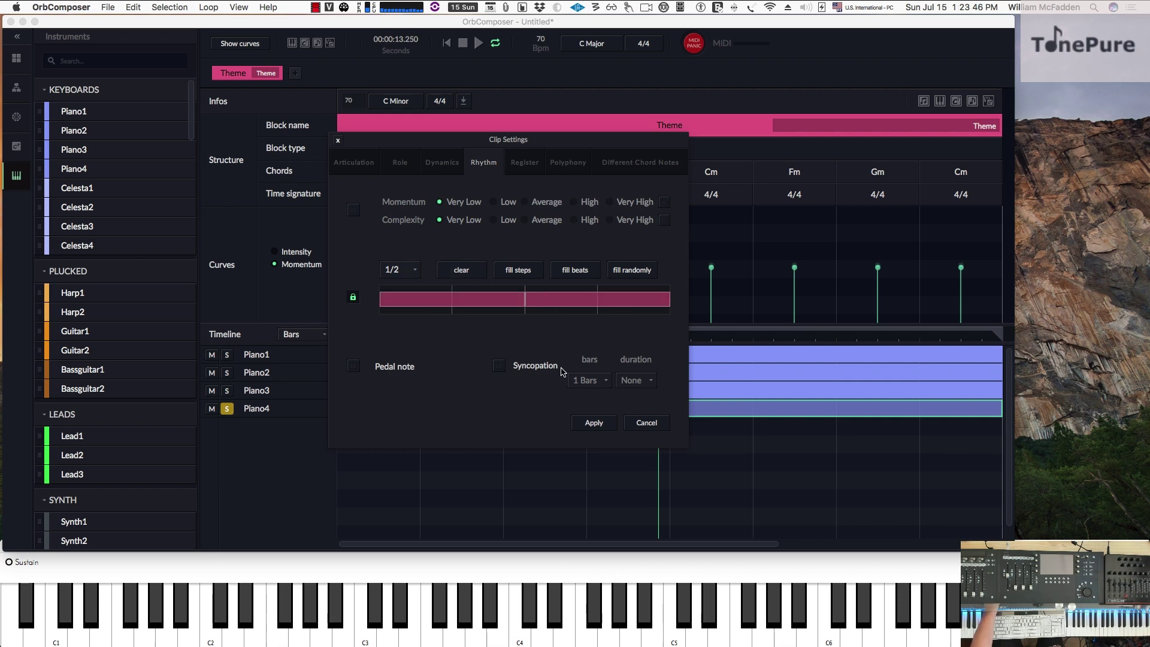
pyautogui.click(592, 423)
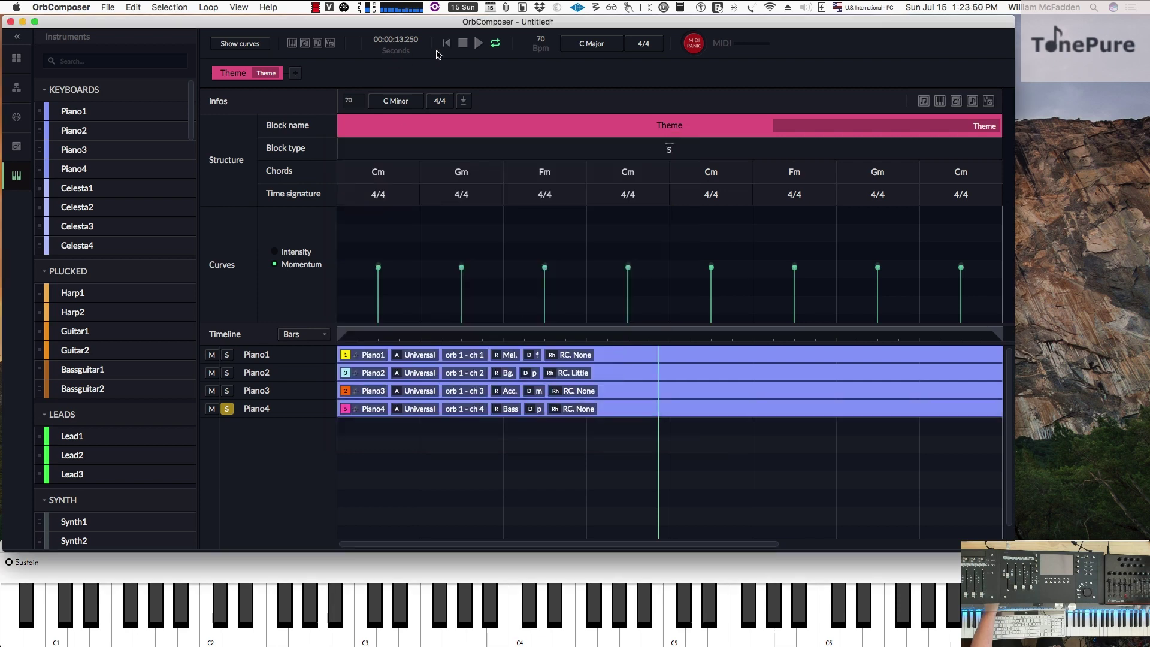
# Play the soloed Piano4 track from the start, add the other three pianos to the solo and replay from the start
pyautogui.click(447, 44)
pyautogui.click(480, 43)
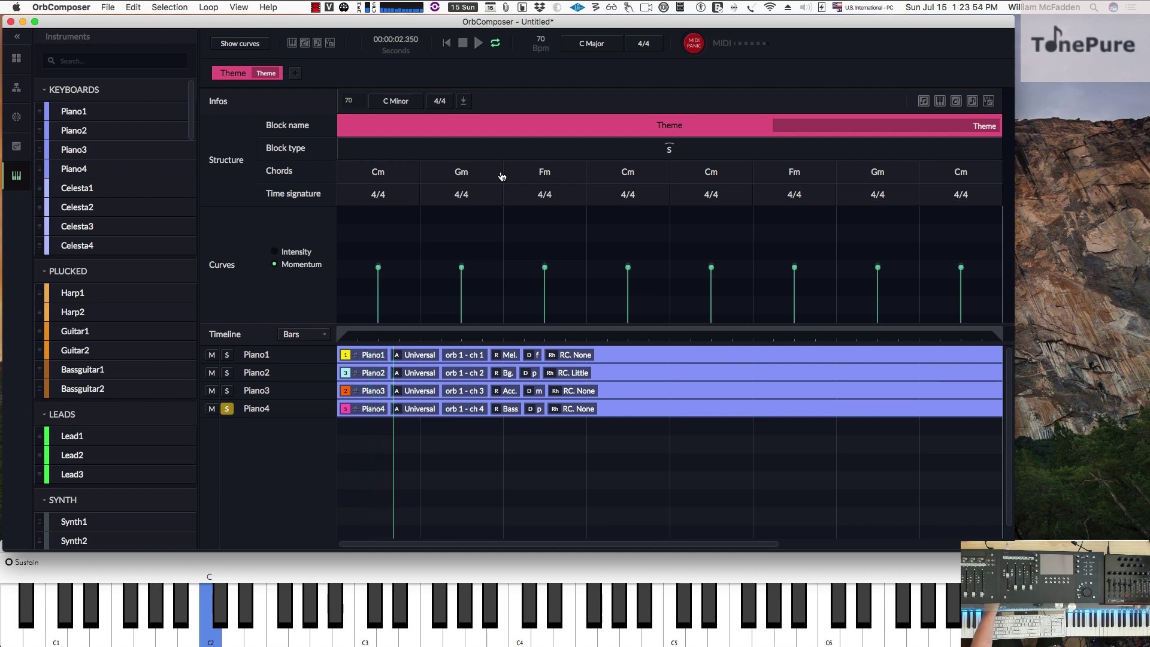
pyautogui.click(463, 44)
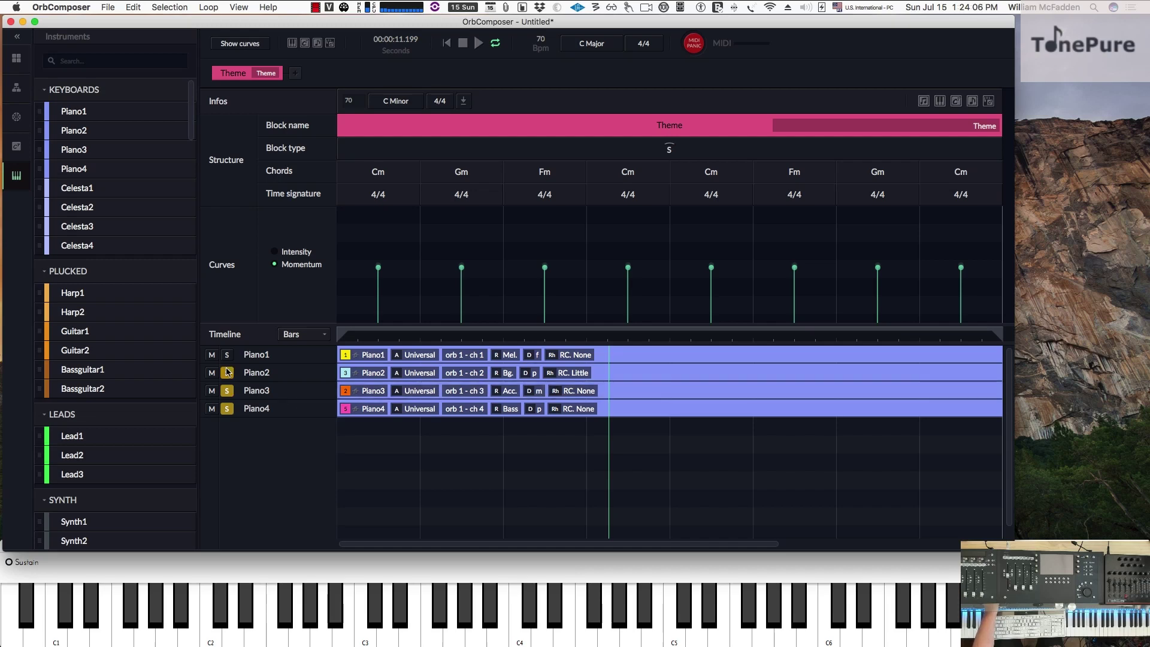
pyautogui.click(446, 44)
pyautogui.click(479, 43)
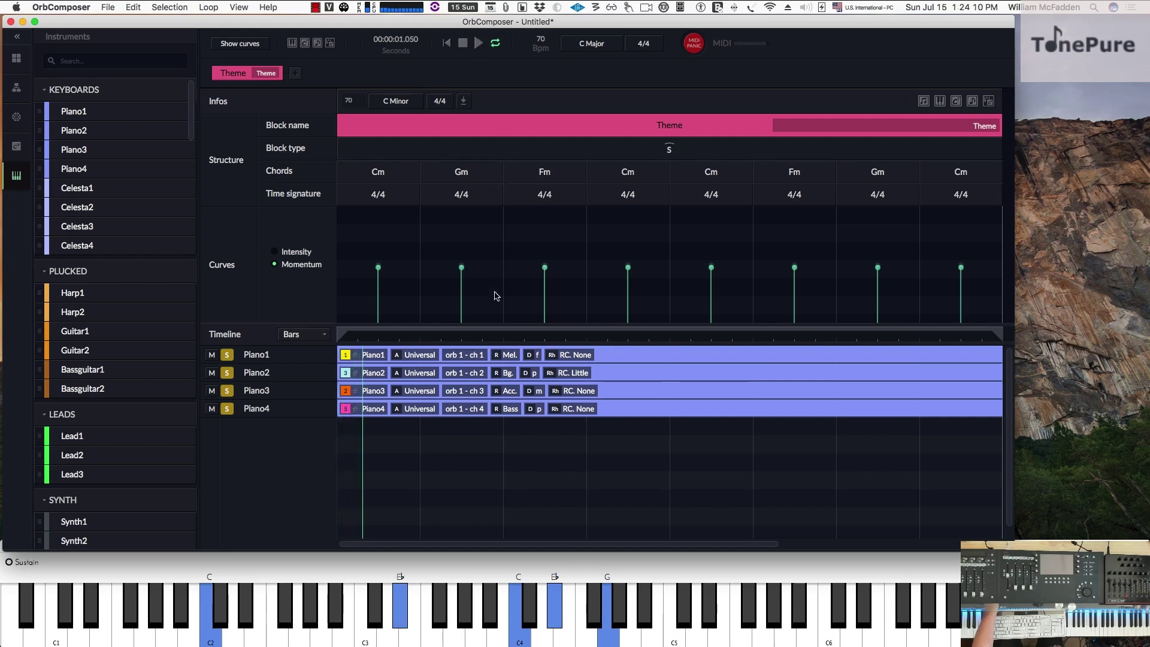
# Set the Piano1 clip's dynamics to straight m
pyautogui.click(537, 356)
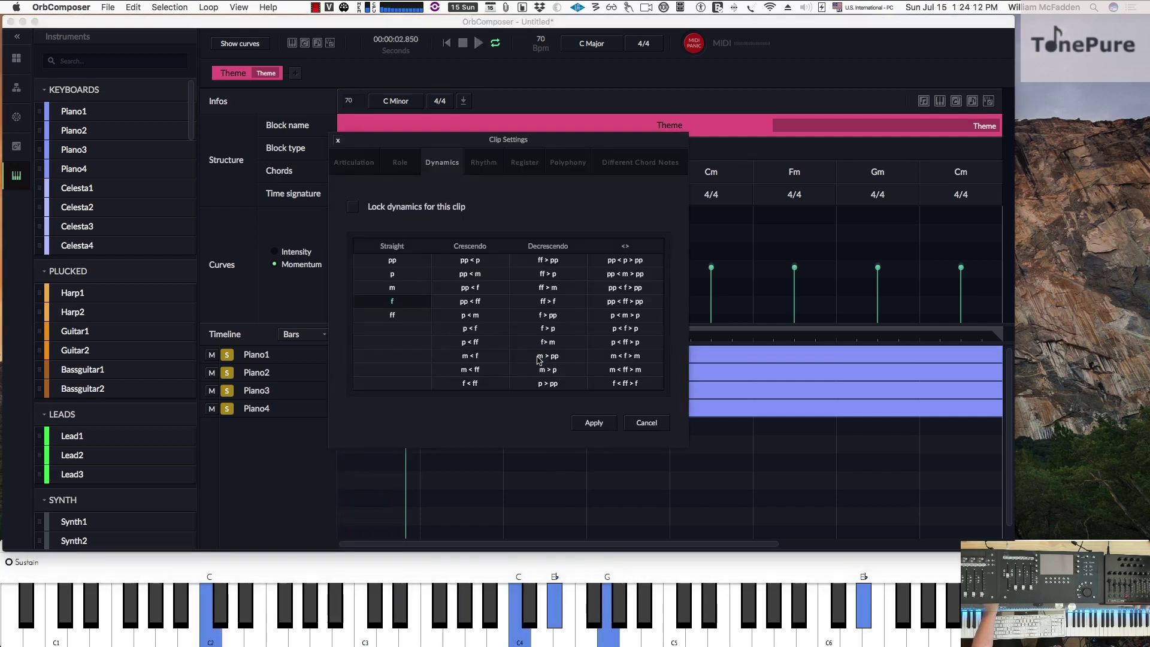
pyautogui.click(397, 290)
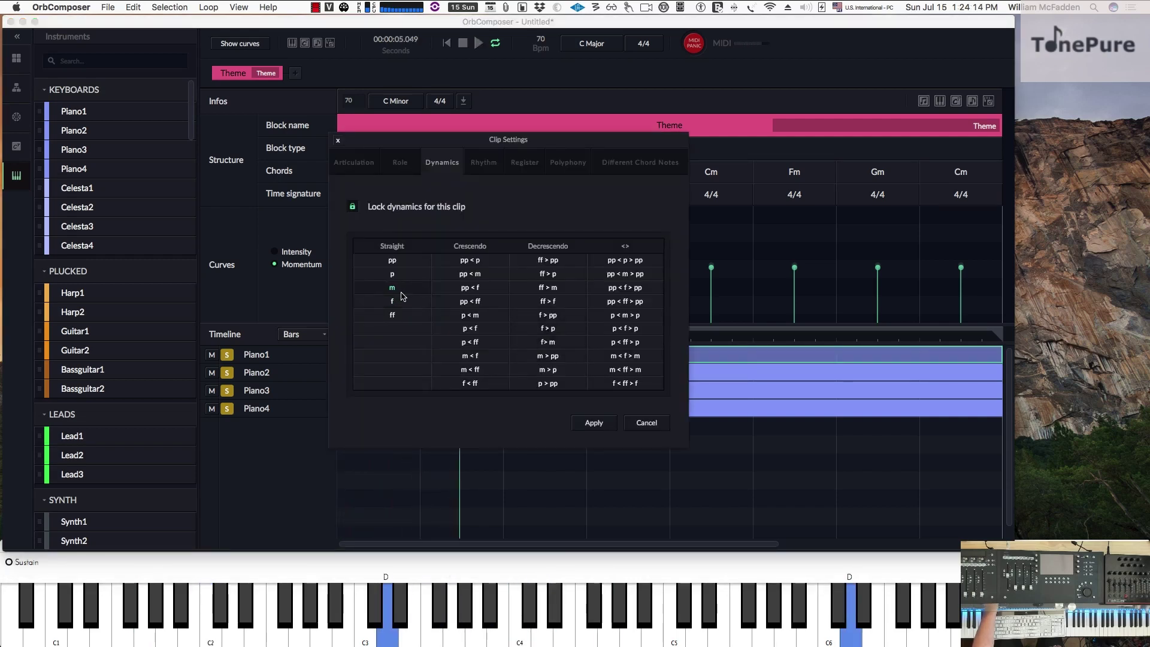
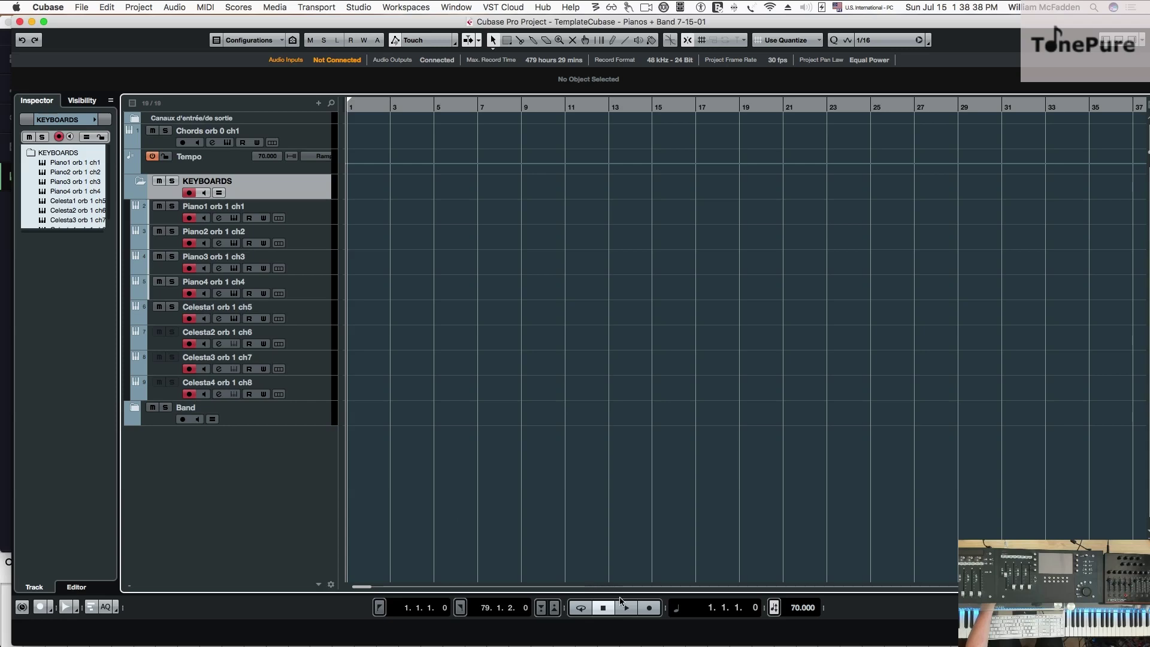
# Switch to Cubase and record the OrbComposer theme onto the armed KEYBOARDS tracks from bar 1, stopping in bar 18
pyautogui.click(649, 609)
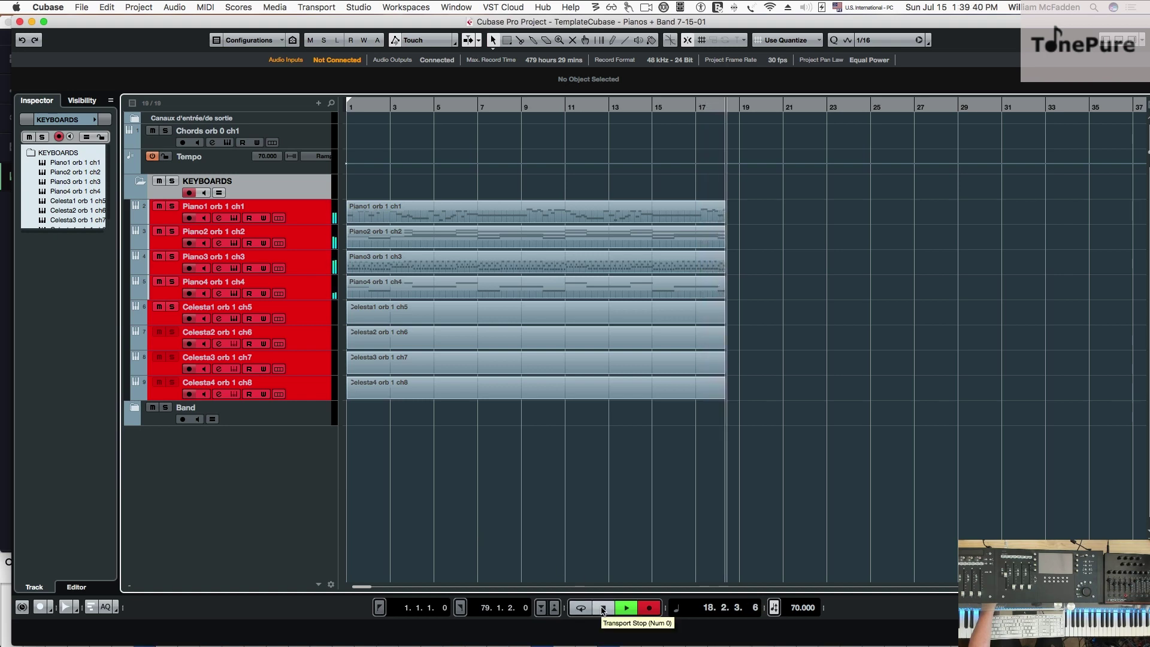
pyautogui.click(603, 608)
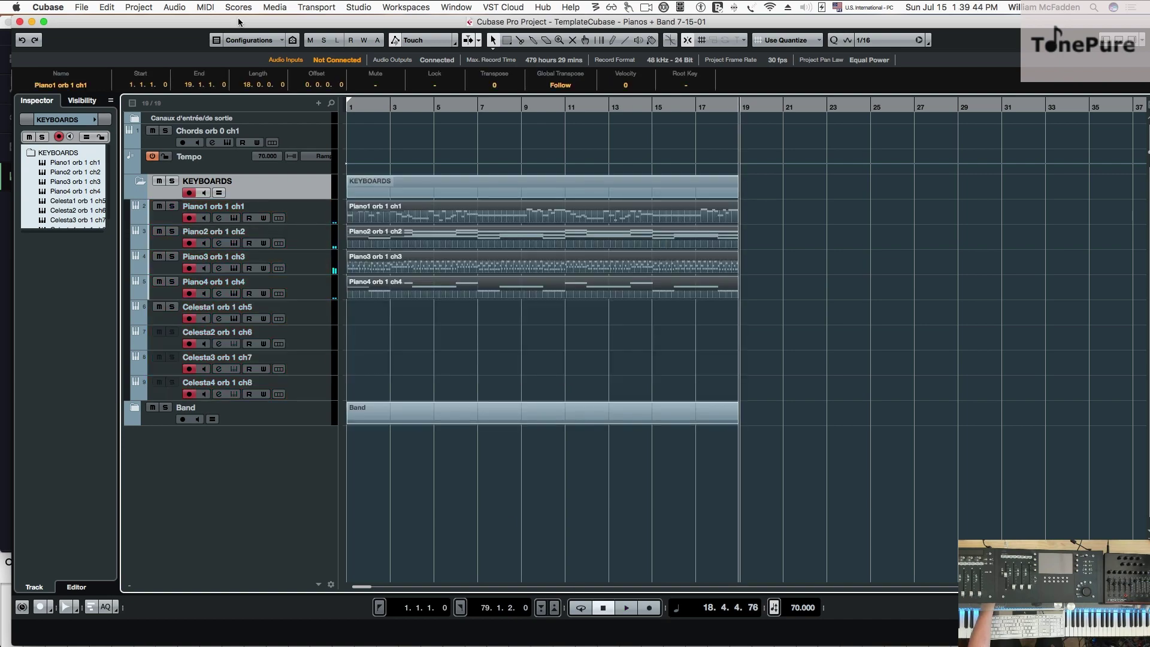
# Lower the Cubase project window to view the OrbComposer transport and loop setting behind it, and move the window back up
pyautogui.moveTo(238, 23); pyautogui.dragTo(243, 438)
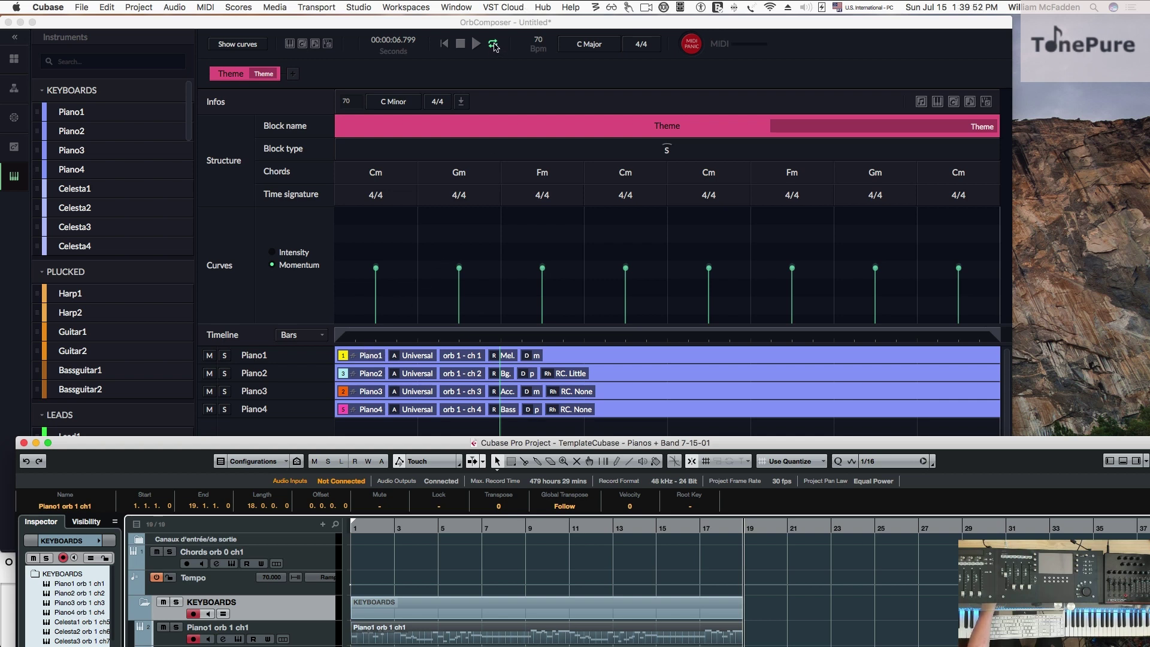
pyautogui.moveTo(376, 443); pyautogui.dragTo(413, 27)
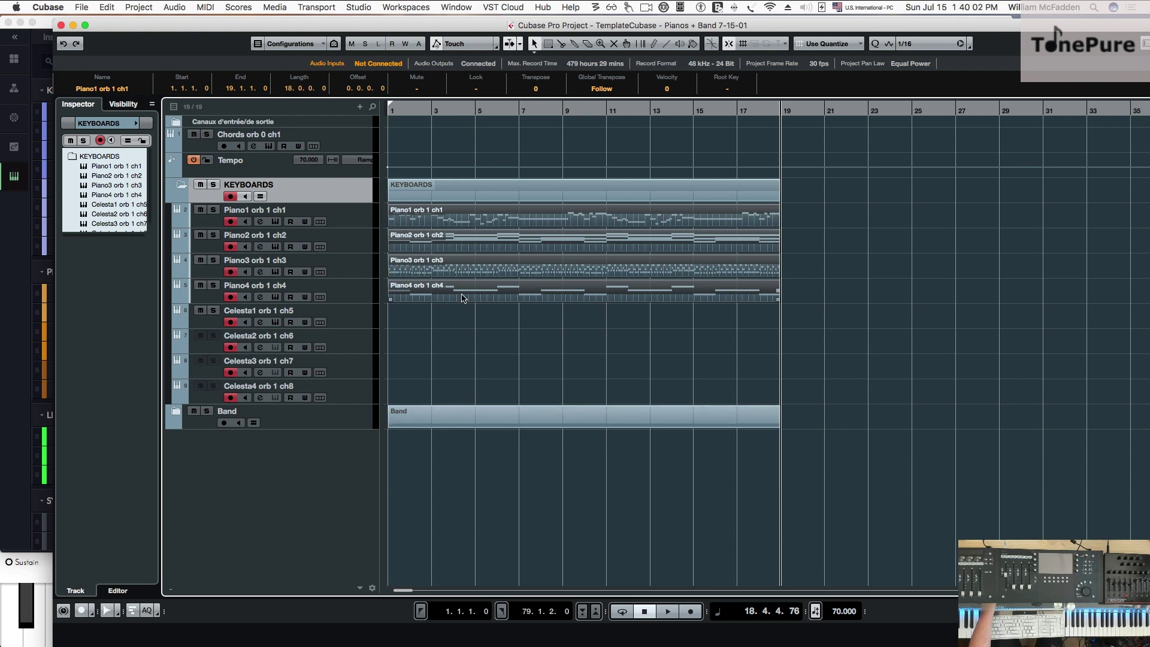
# Expand the Band folder and play the arrangement from the start, stopping in bar 19
pyautogui.click(175, 411)
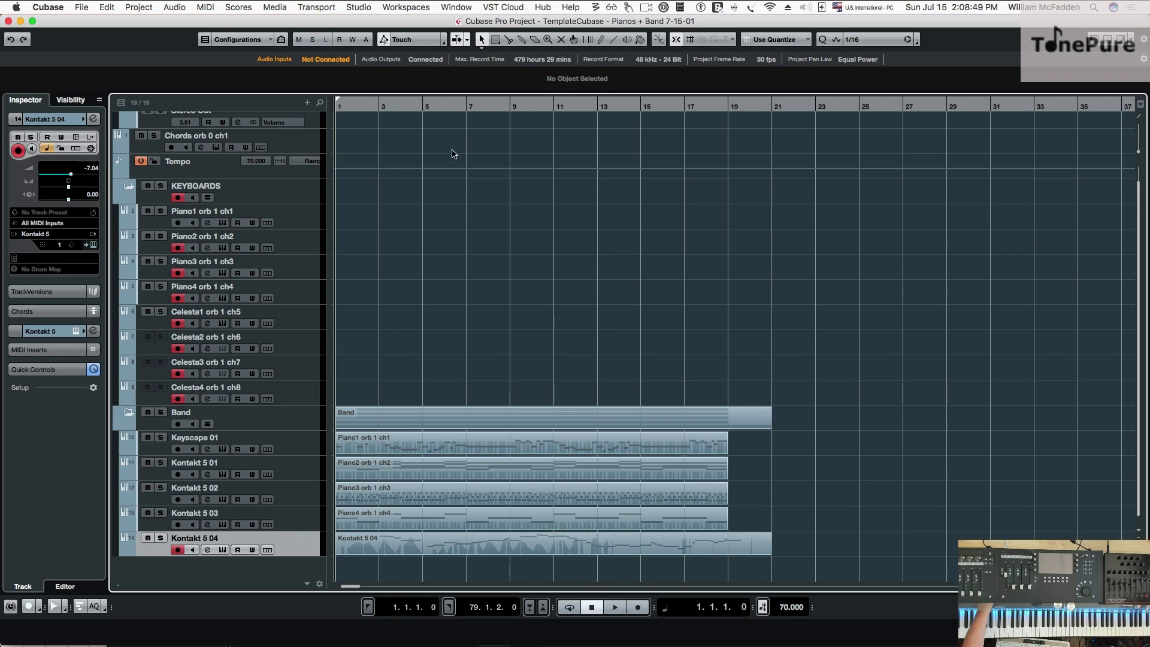
pyautogui.press('space')
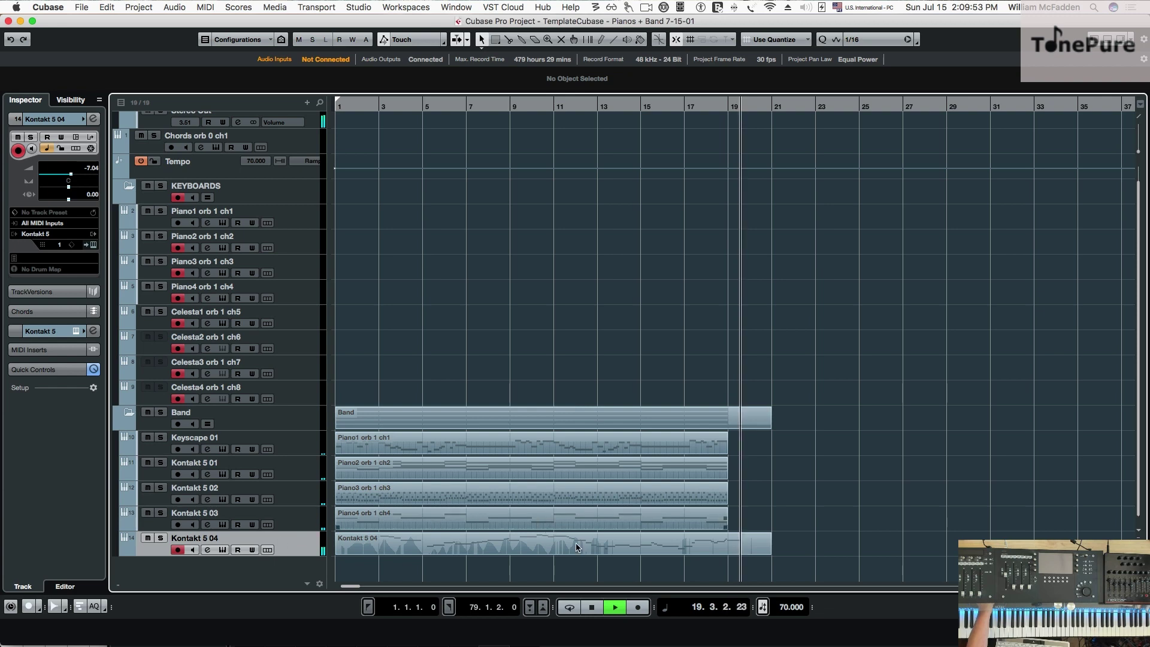
pyautogui.click(592, 608)
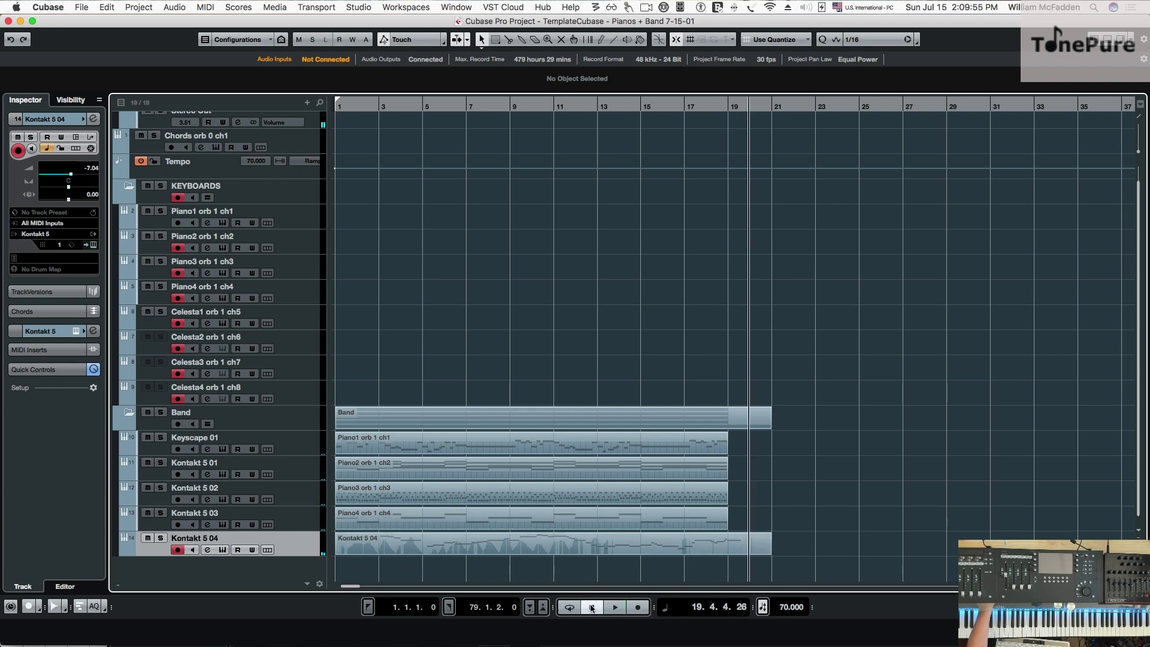